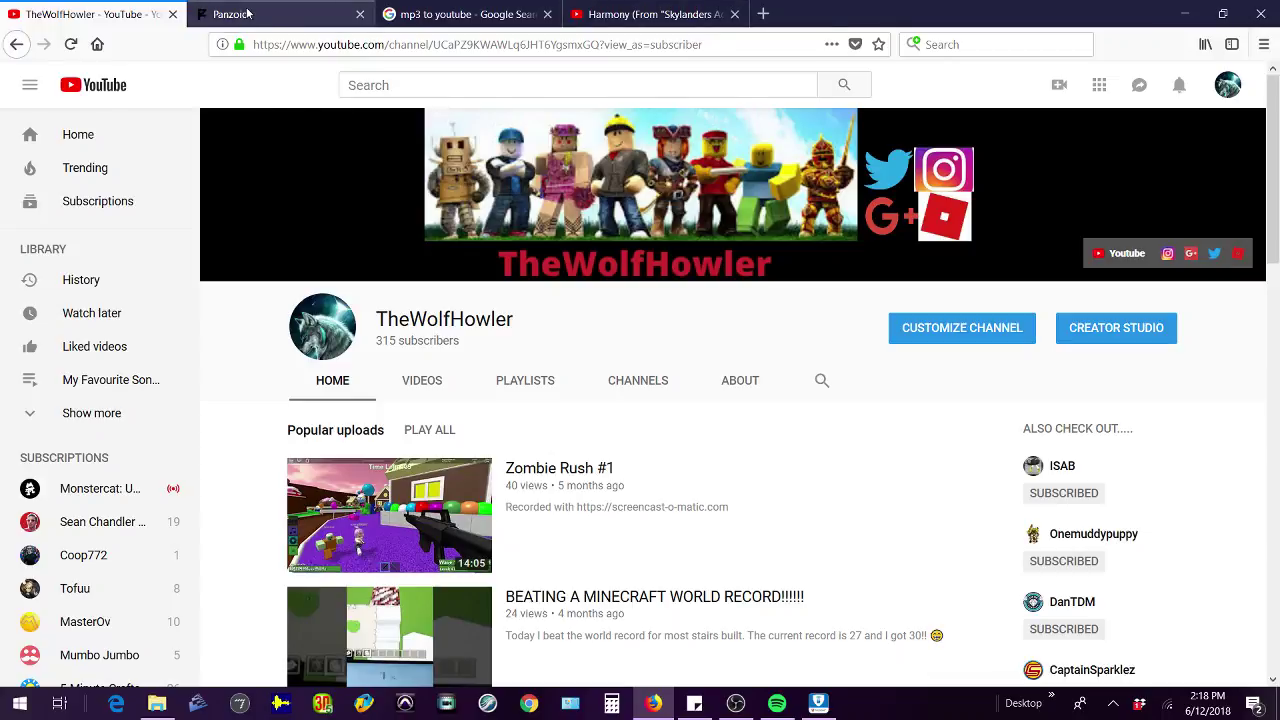
# Step: Switch from the YouTube channel page to the Panzoid home page tab
pyautogui.click(247, 13)
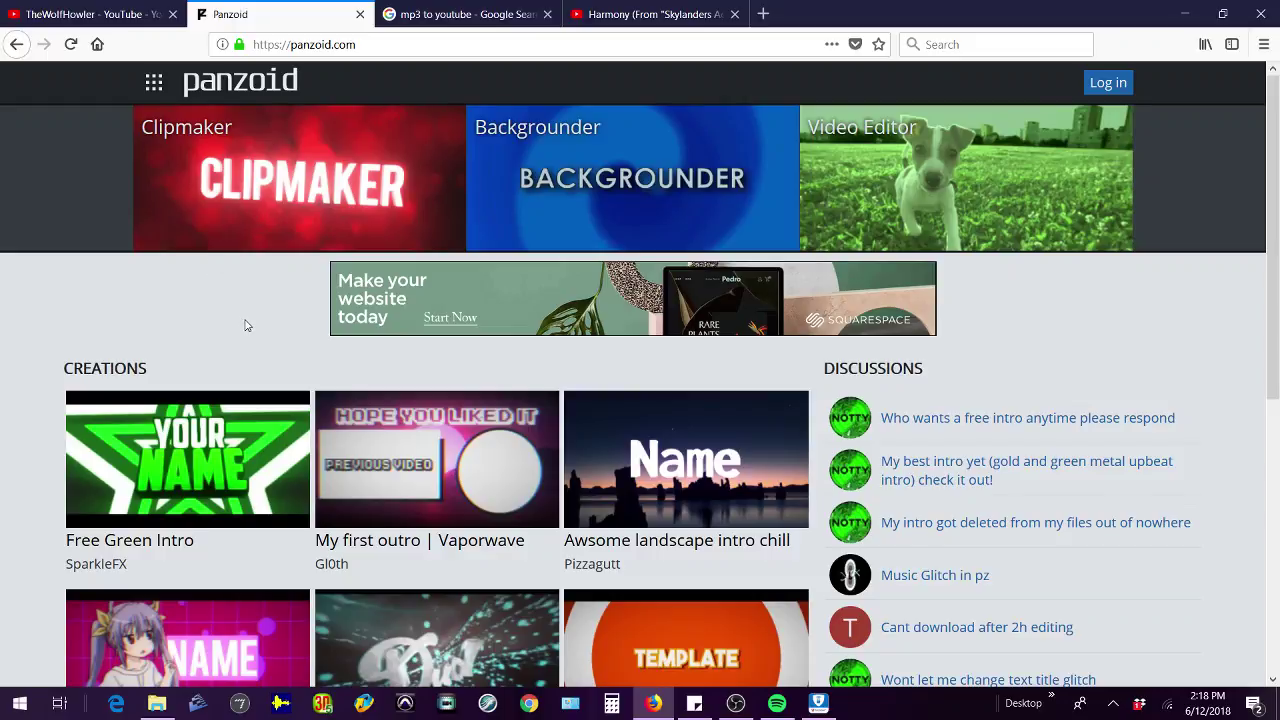
# Step: Scroll the Creations list and open the orange TEMPLATE intro in the Clipmaker editor
pyautogui.scroll(-2, 247, 325)
pyautogui.scroll(-2, 320, 405)
pyautogui.scroll(-2, 663, 508)
pyautogui.click(632, 400)
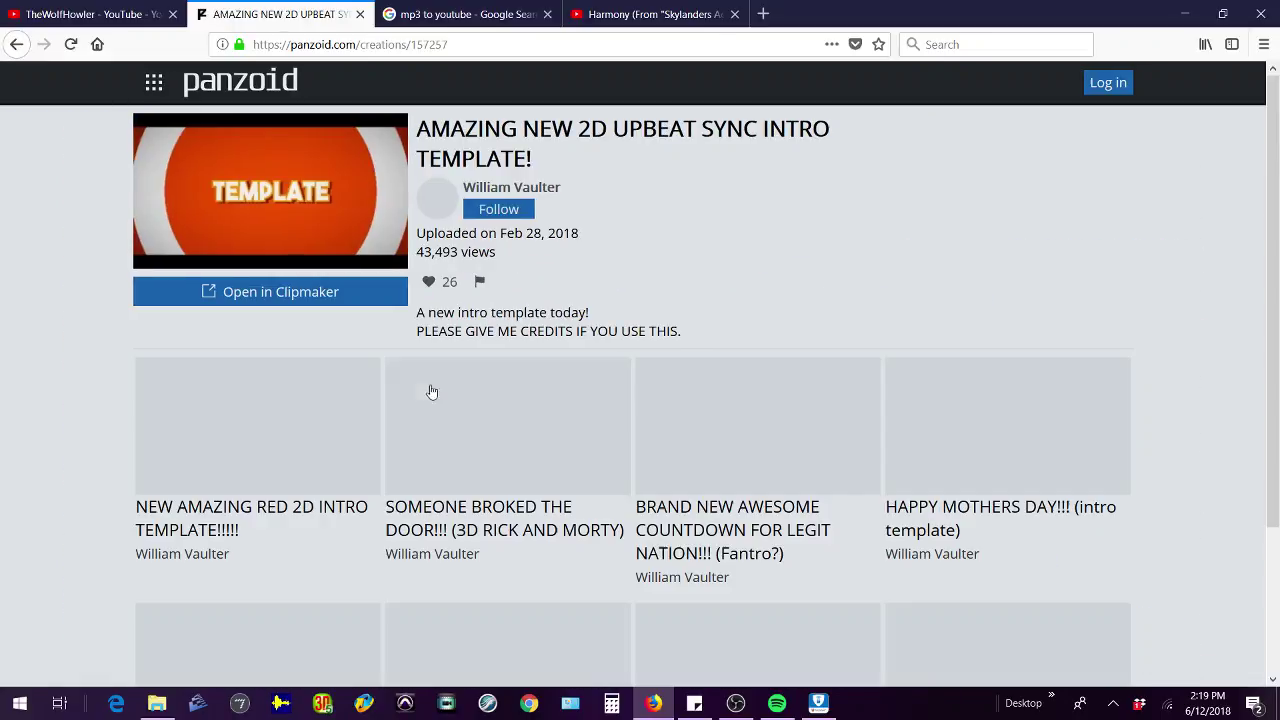
pyautogui.click(341, 292)
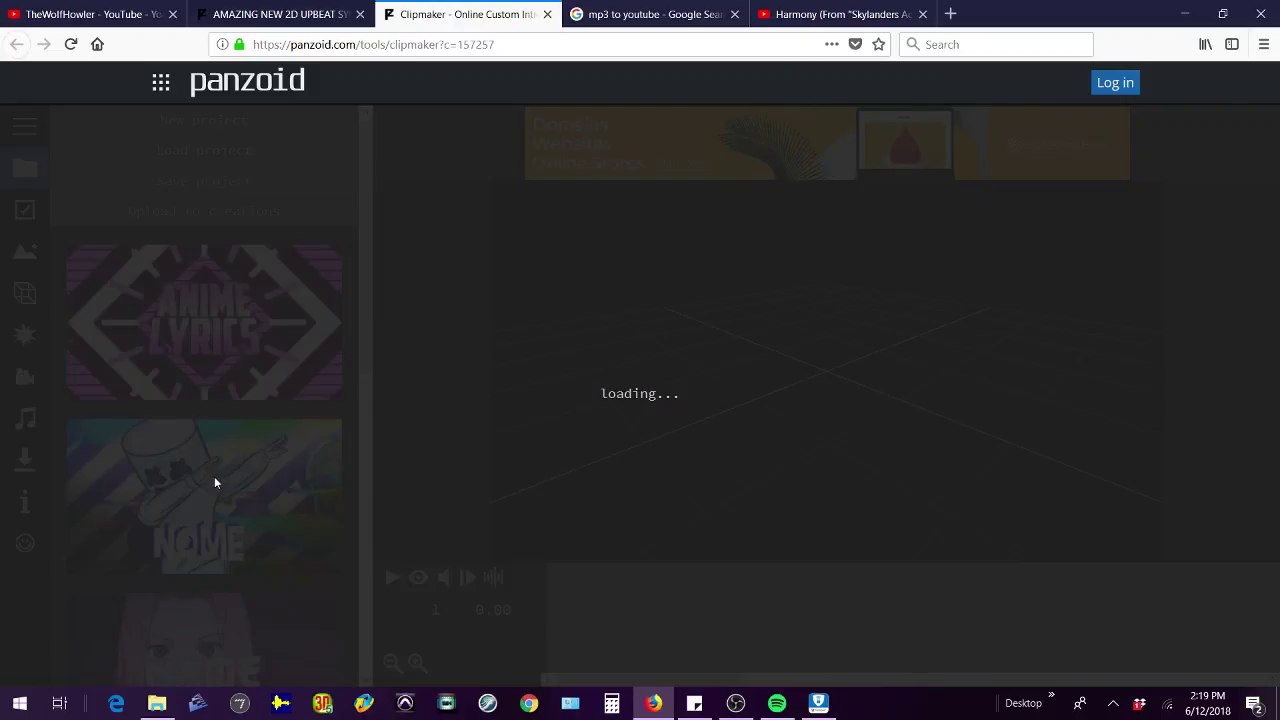
# Step: Scroll the side panel down and back up to the New/Load/Save menu while the template loads
pyautogui.scroll(-6, 214, 483)
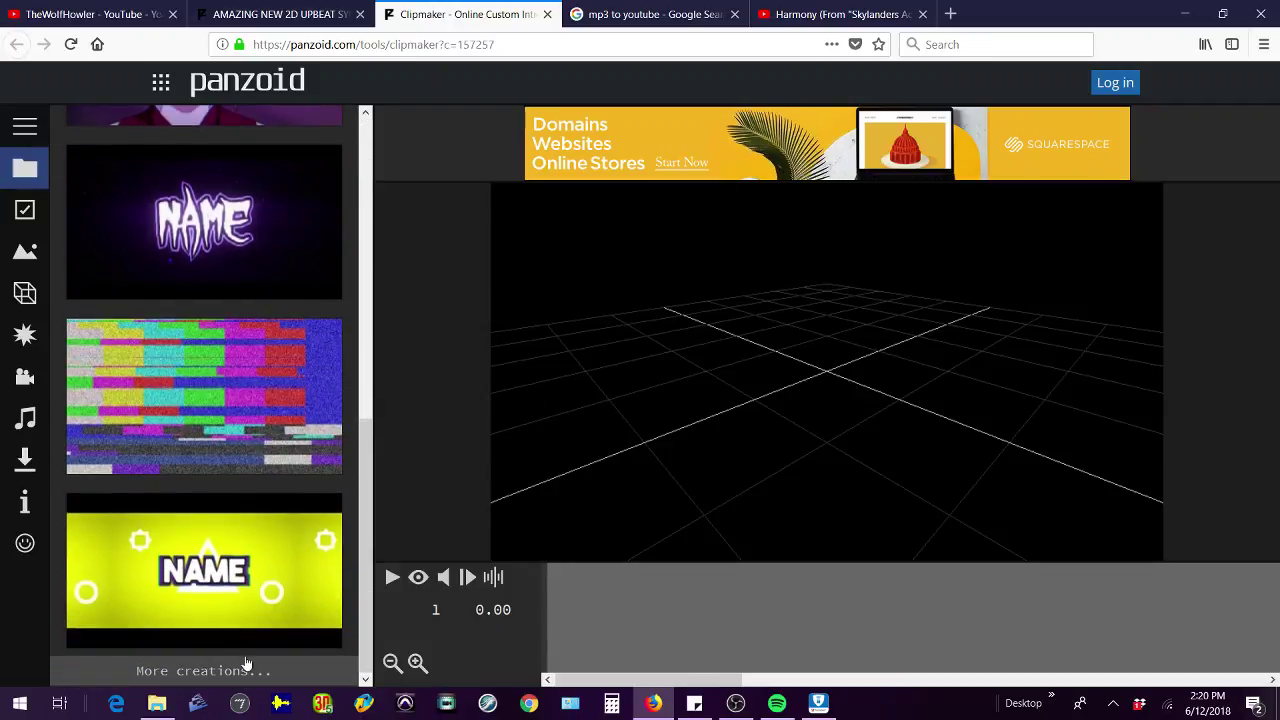
pyautogui.scroll(8, 314, 608)
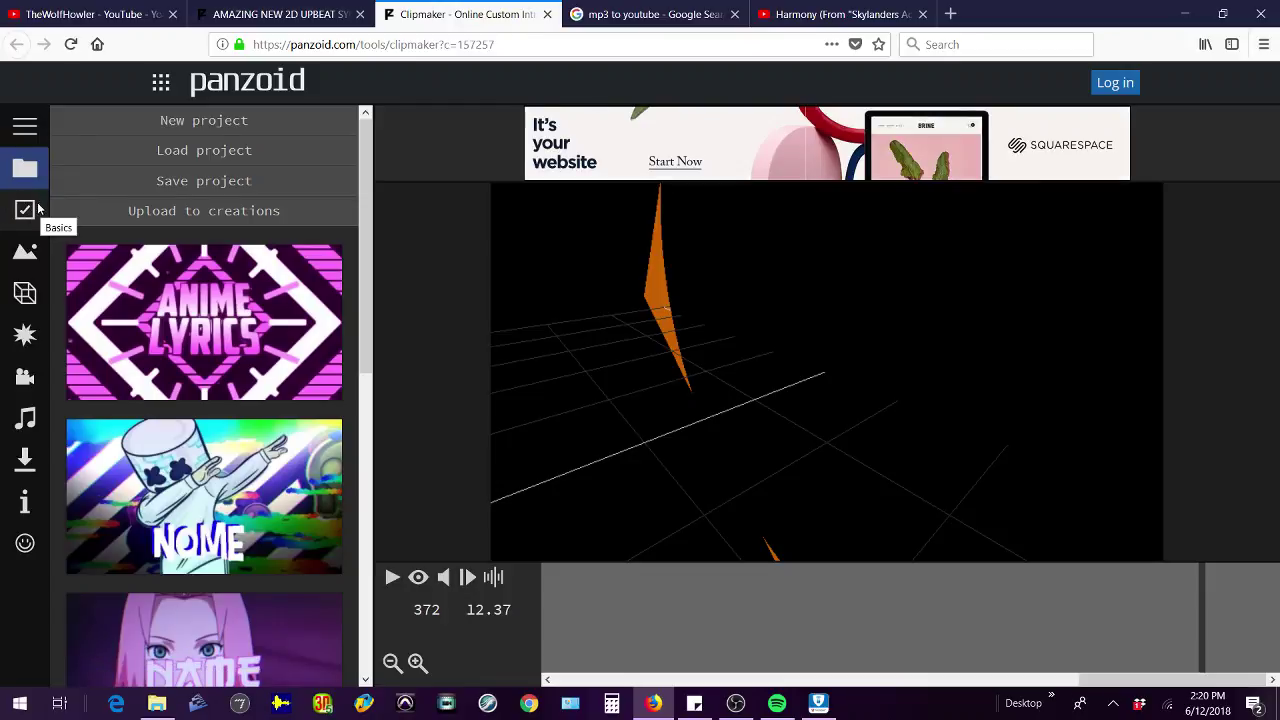
# Step: Review the Basics video settings, then the Scene choices: Outdoor, Blocks and Darkness
pyautogui.click(30, 209)
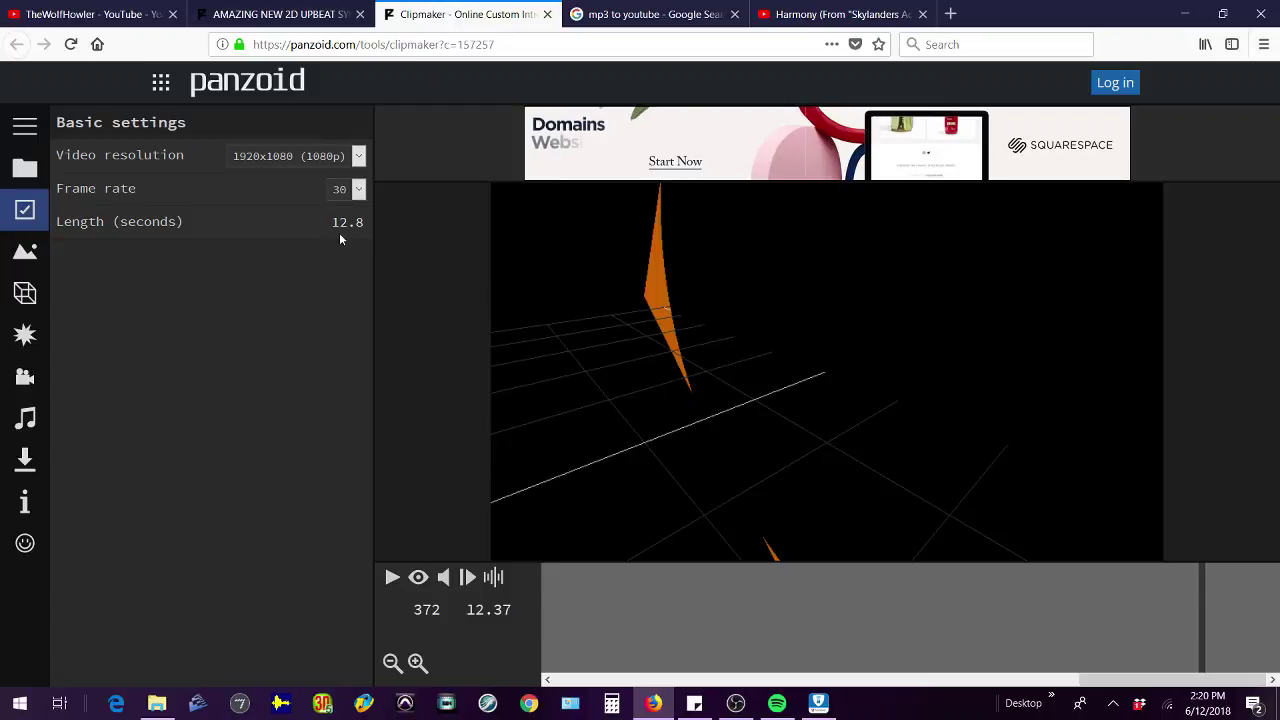
pyautogui.click(24, 255)
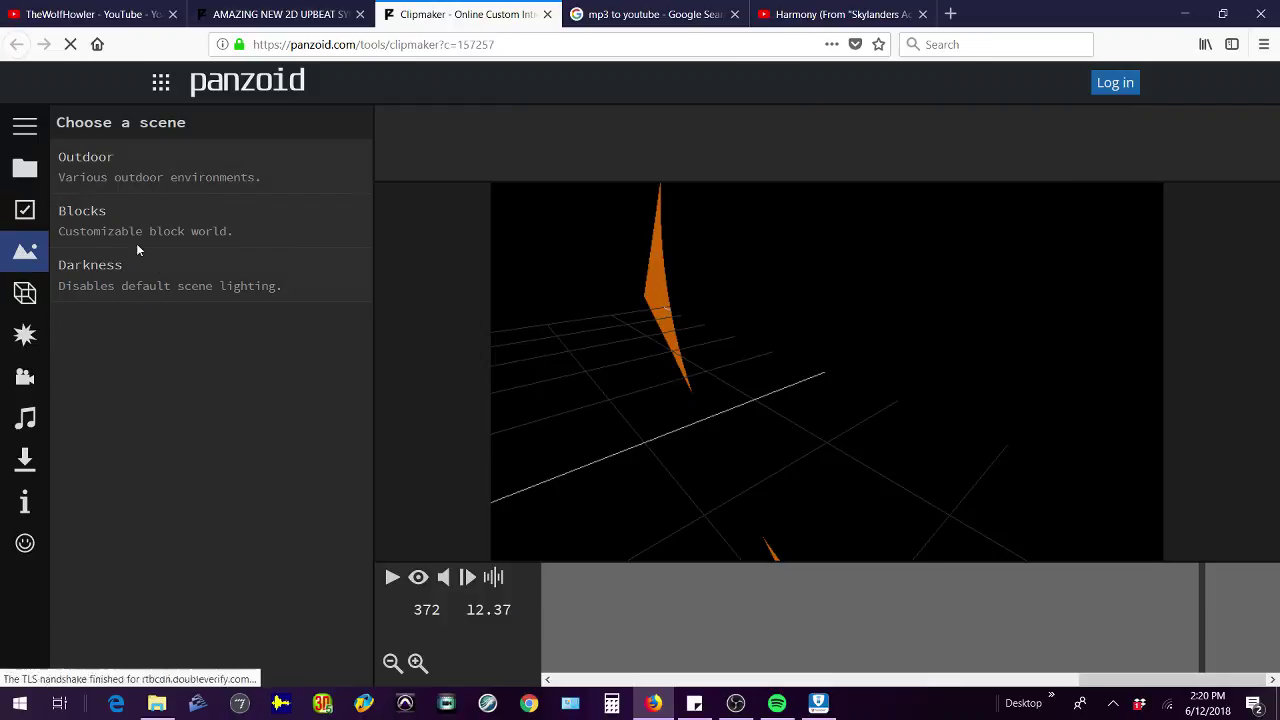
# Step: Replace the TEMPLATE wording with Wolf in the first two text objects
pyautogui.click(23, 290)
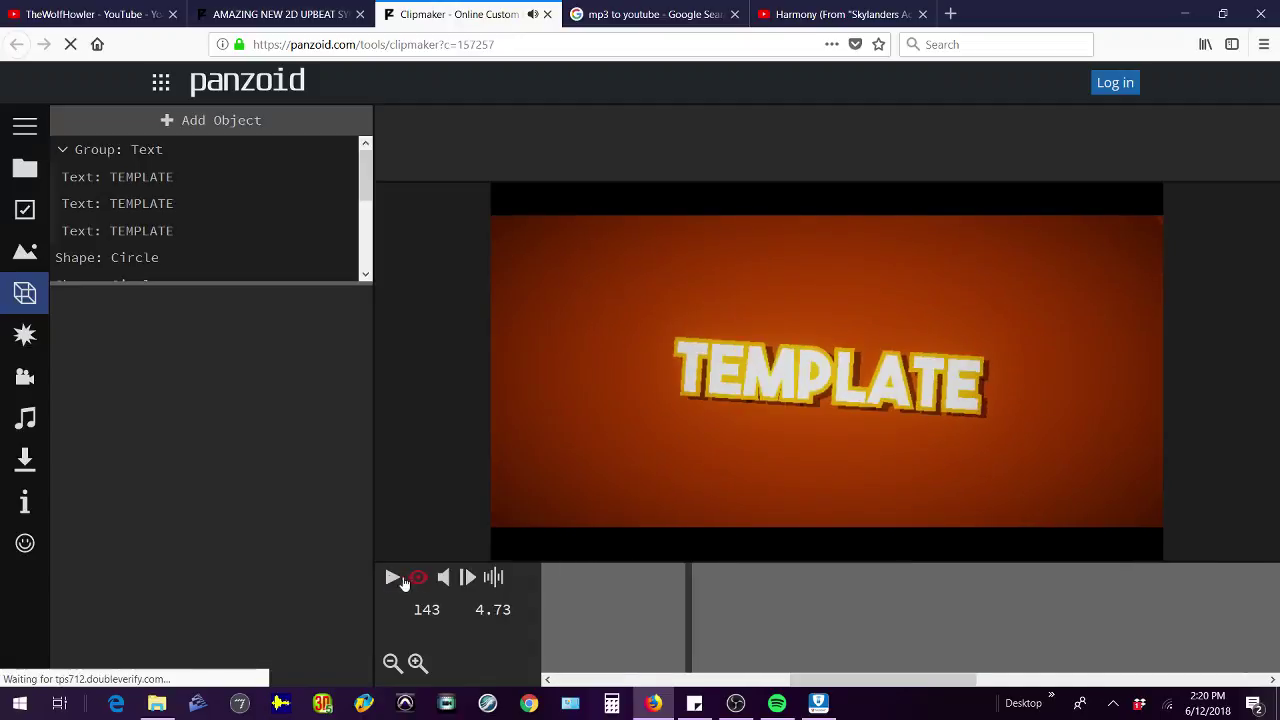
pyautogui.click(189, 183)
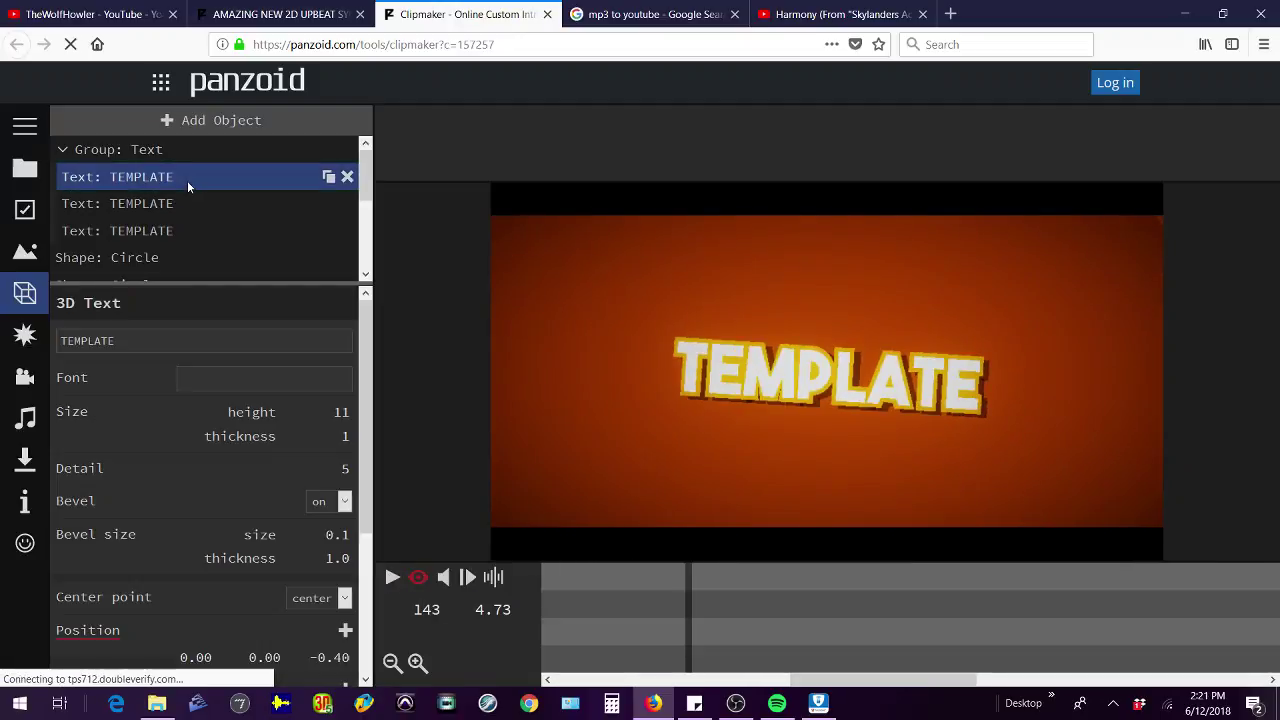
pyautogui.doubleClick(180, 340)
pyautogui.press('BackSpace')
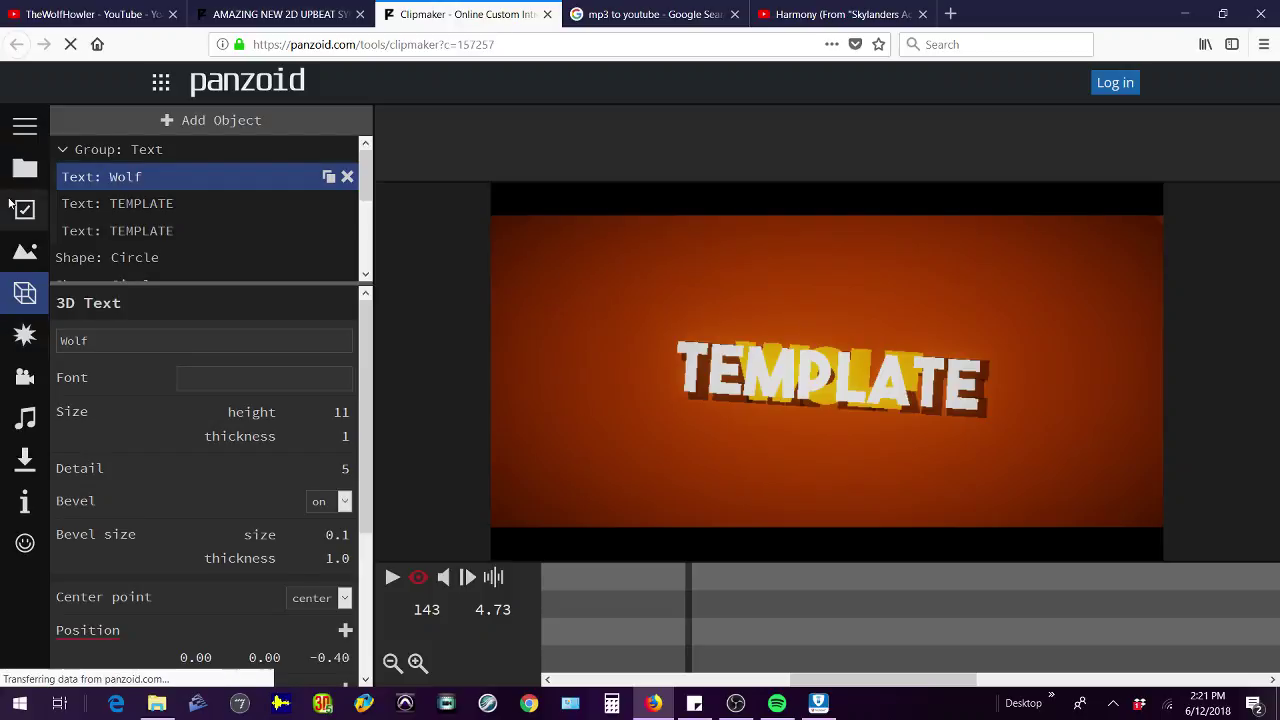
pyautogui.click(138, 204)
pyautogui.doubleClick(180, 346)
pyautogui.write('W')
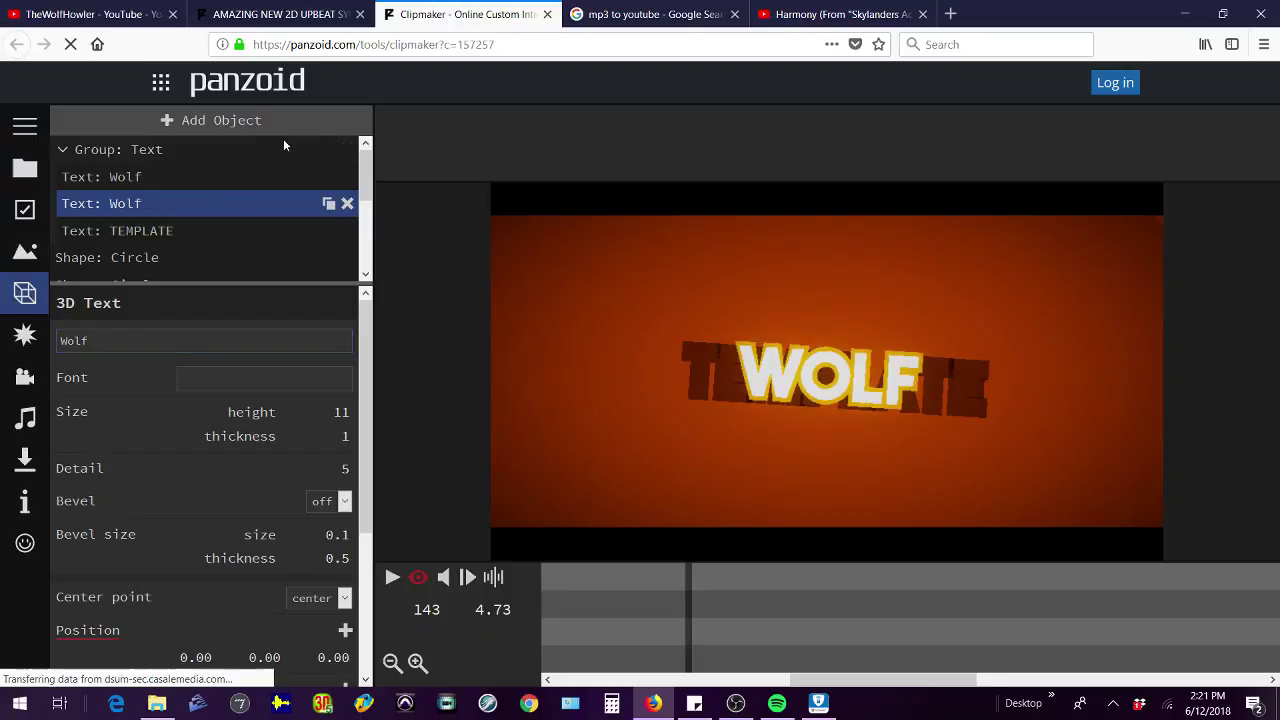
# Step: Change the third text object to Wolf and preview the WOLF title
pyautogui.click(218, 228)
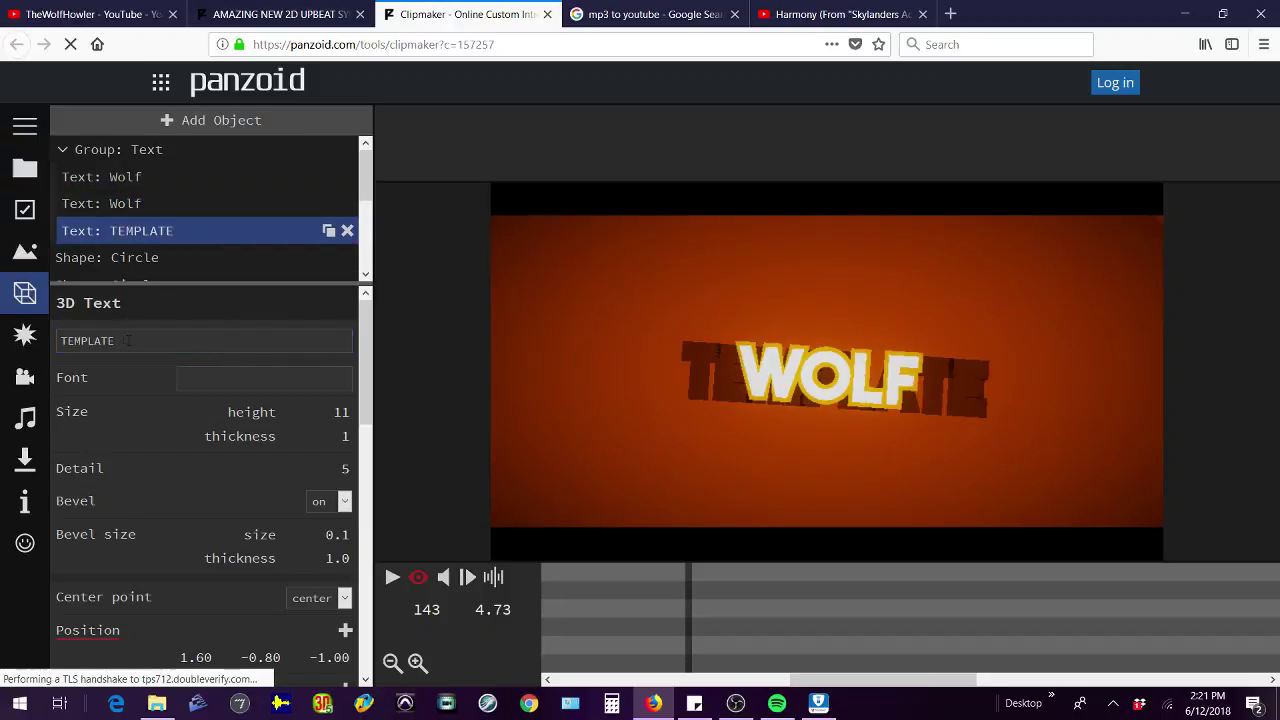
pyautogui.moveTo(128, 341); pyautogui.dragTo(40, 340)
pyautogui.press('BackSpace')
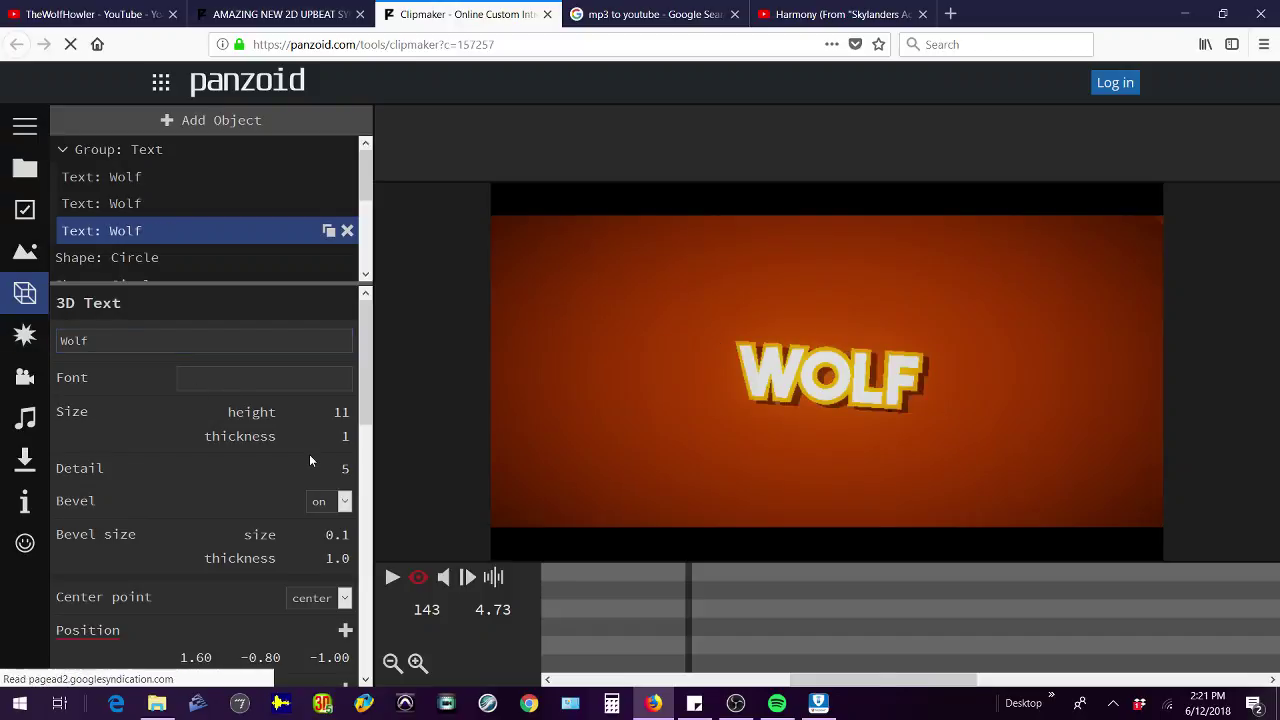
pyautogui.scroll(-1, 237, 462)
pyautogui.scroll(-10, 238, 462)
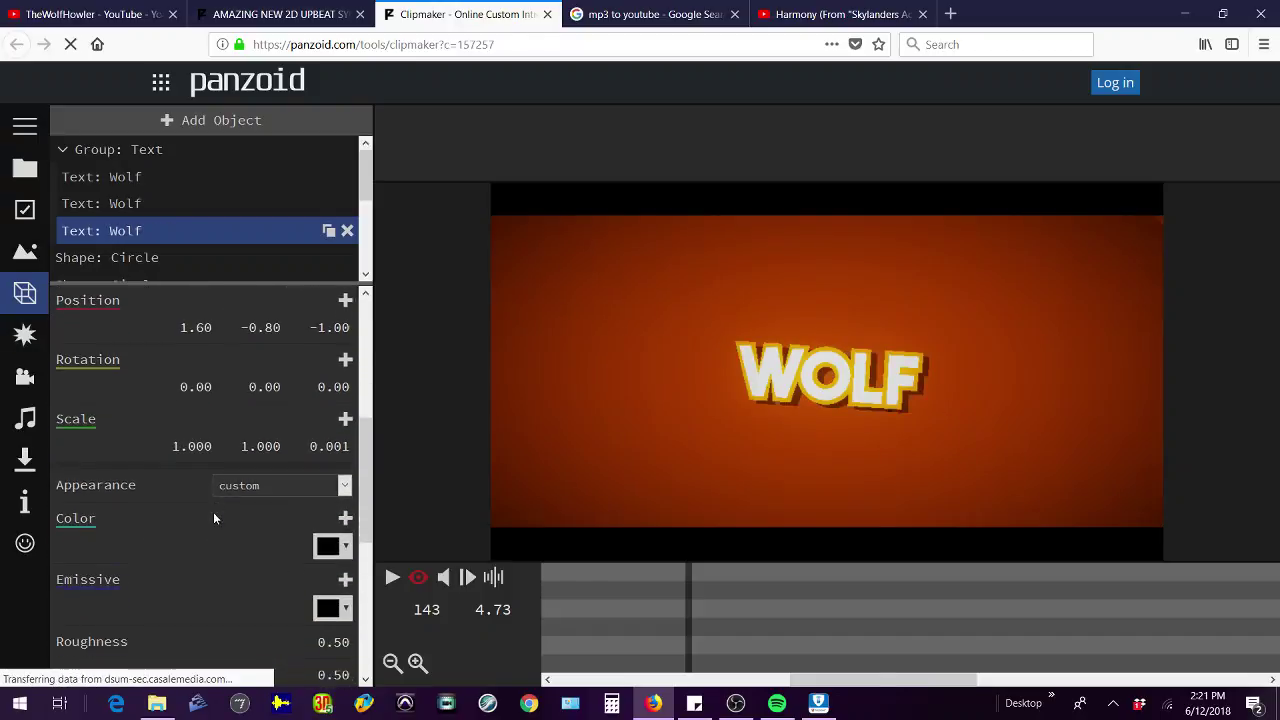
pyautogui.scroll(10, 220, 362)
pyautogui.click(390, 577)
pyautogui.click(390, 577)
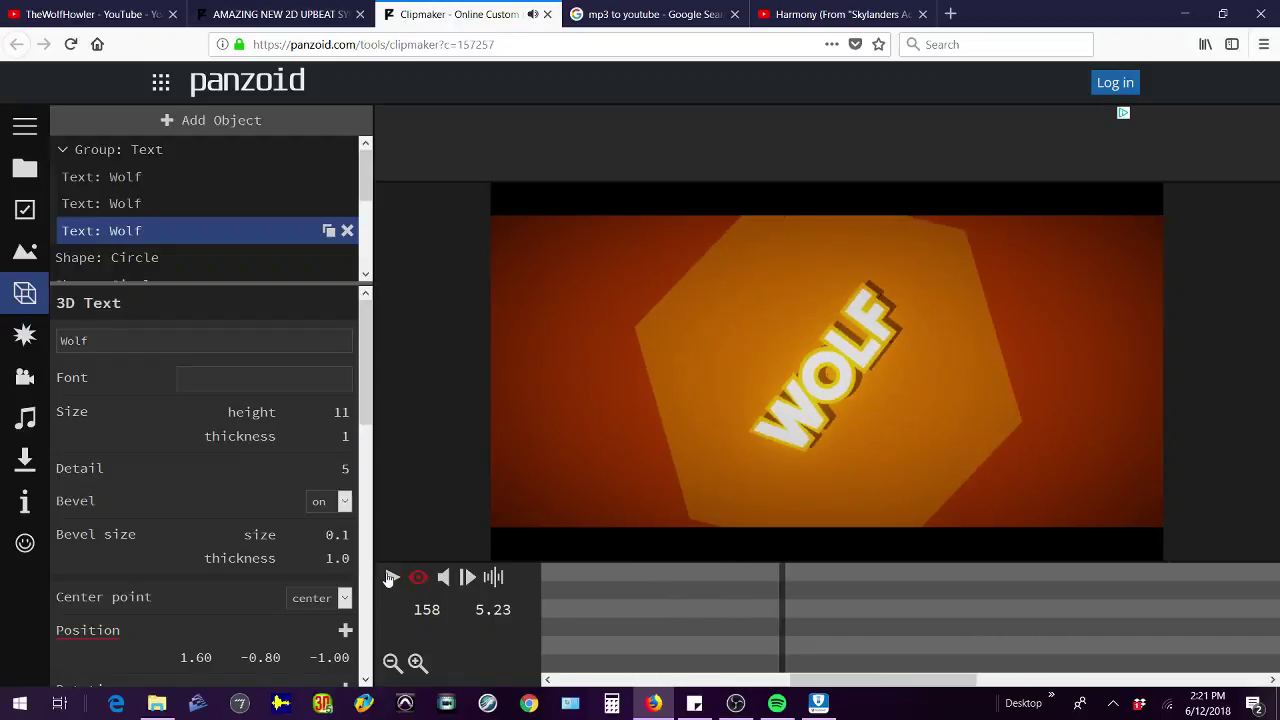
# Step: Browse the Add Effect list with Bloom, Glitch, Shutter and Static
pyautogui.click(28, 345)
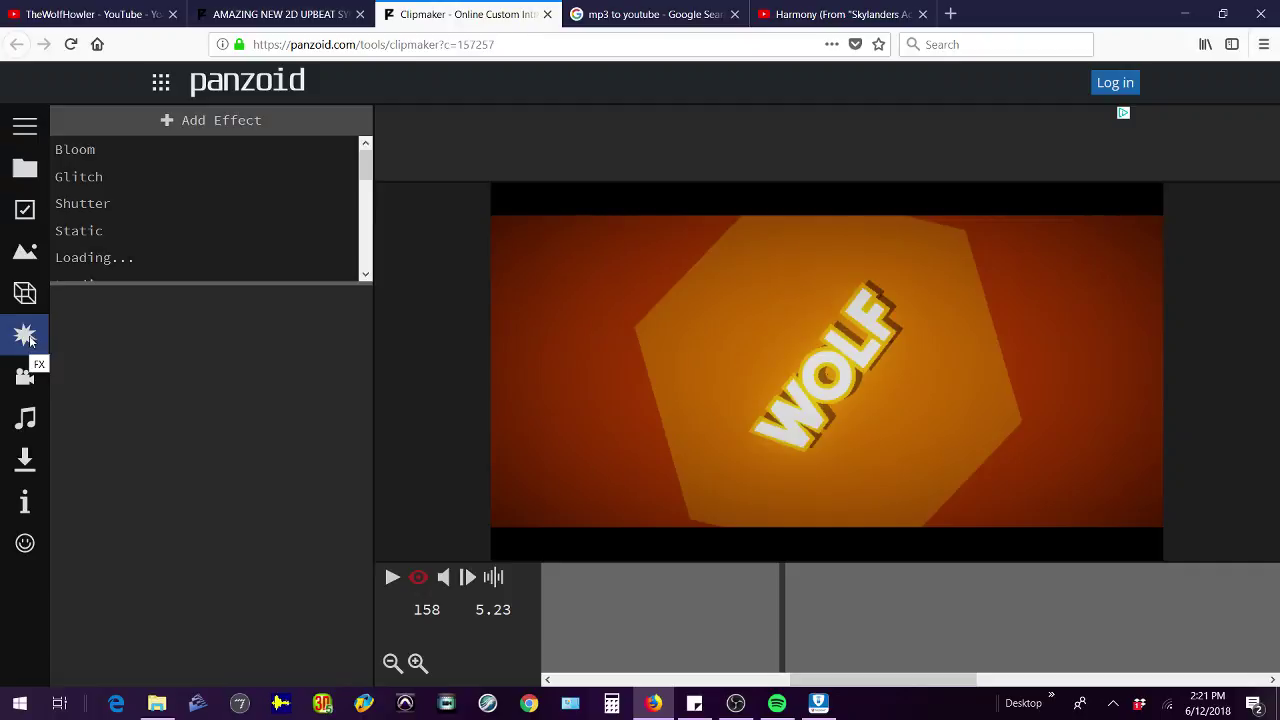
pyautogui.scroll(-3, 108, 198)
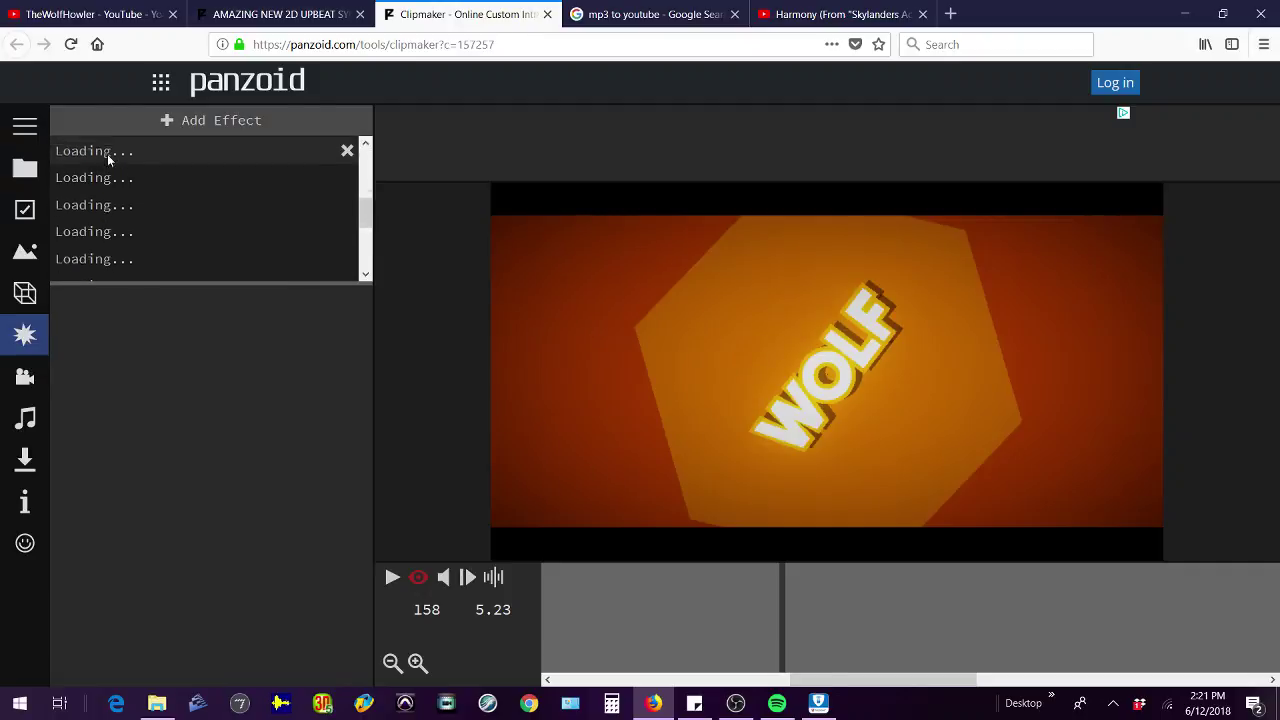
pyautogui.scroll(3, 110, 175)
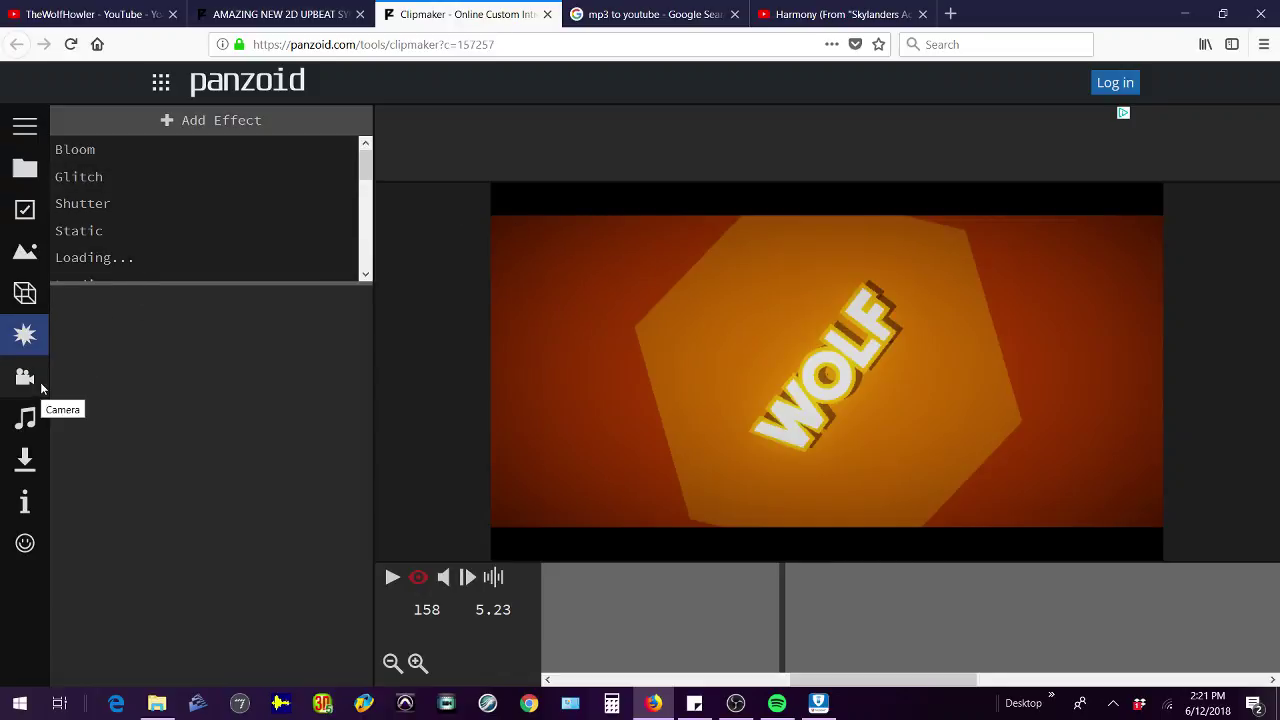
# Step: Compare perspective and orthographic camera projection in playback, settling on orthographic (2d)
pyautogui.click(25, 377)
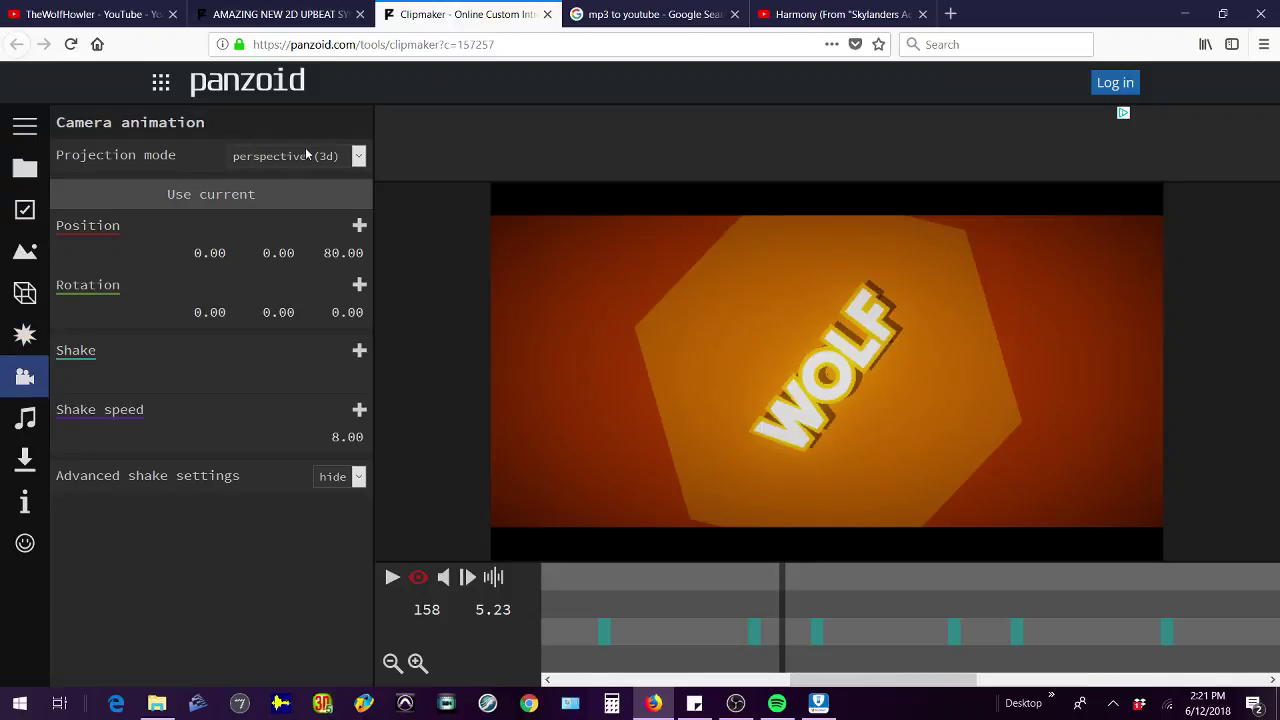
pyautogui.click(358, 157)
pyautogui.click(334, 196)
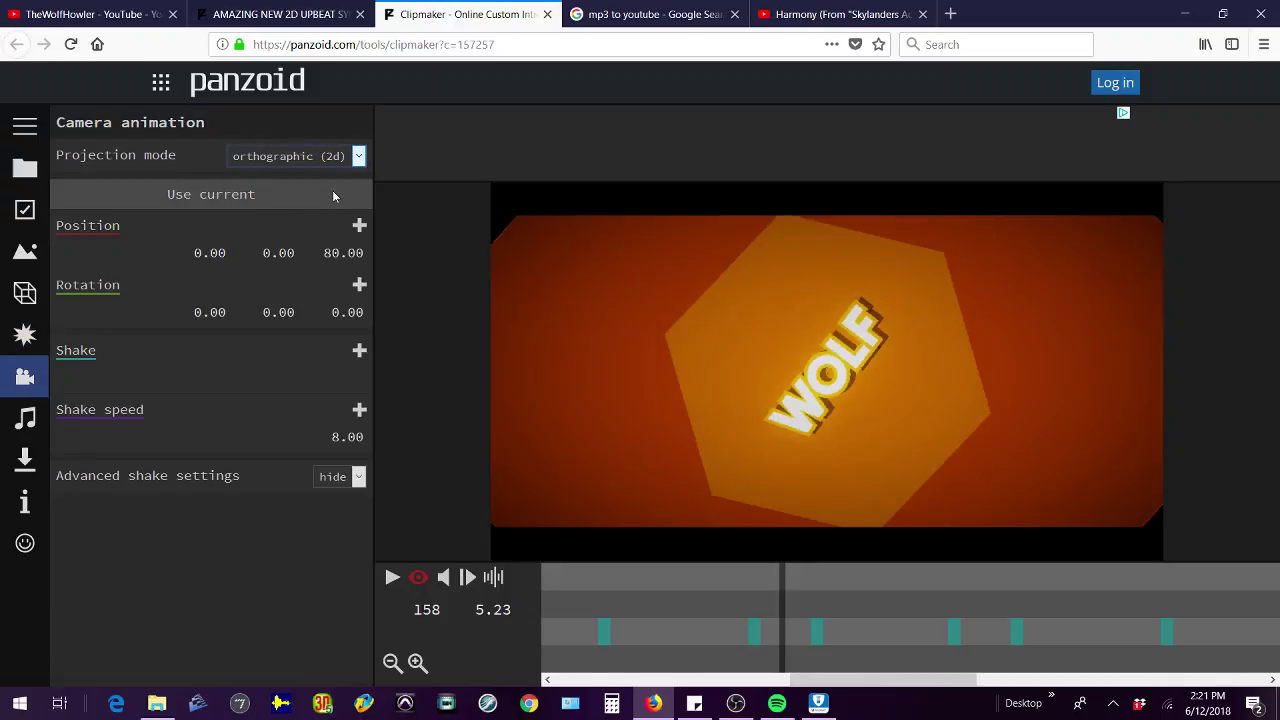
pyautogui.click(391, 578)
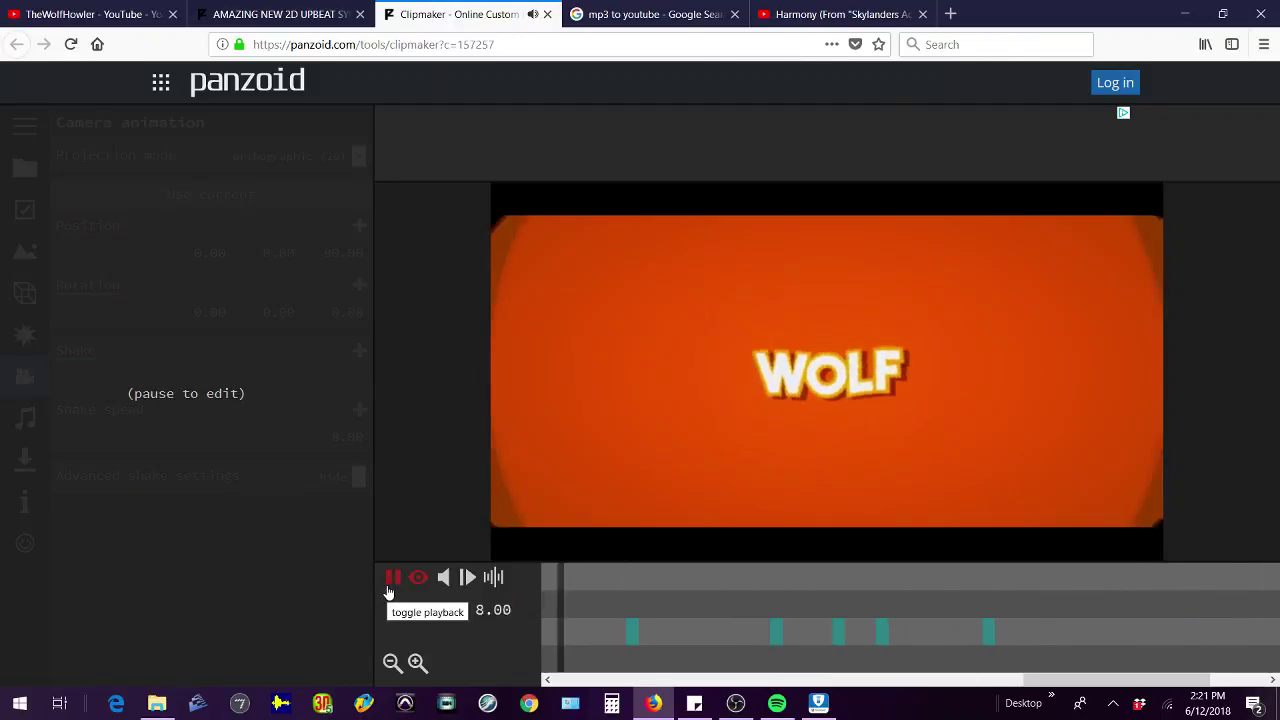
pyautogui.click(390, 582)
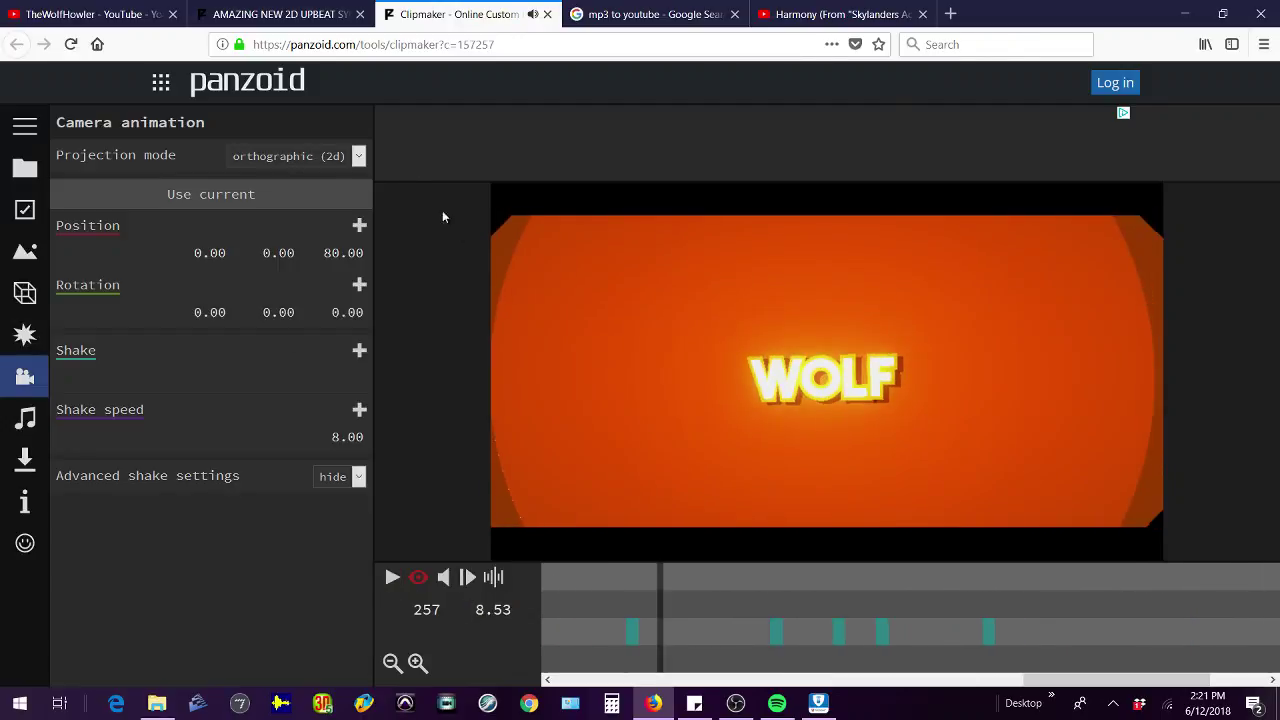
pyautogui.click(356, 156)
pyautogui.click(349, 177)
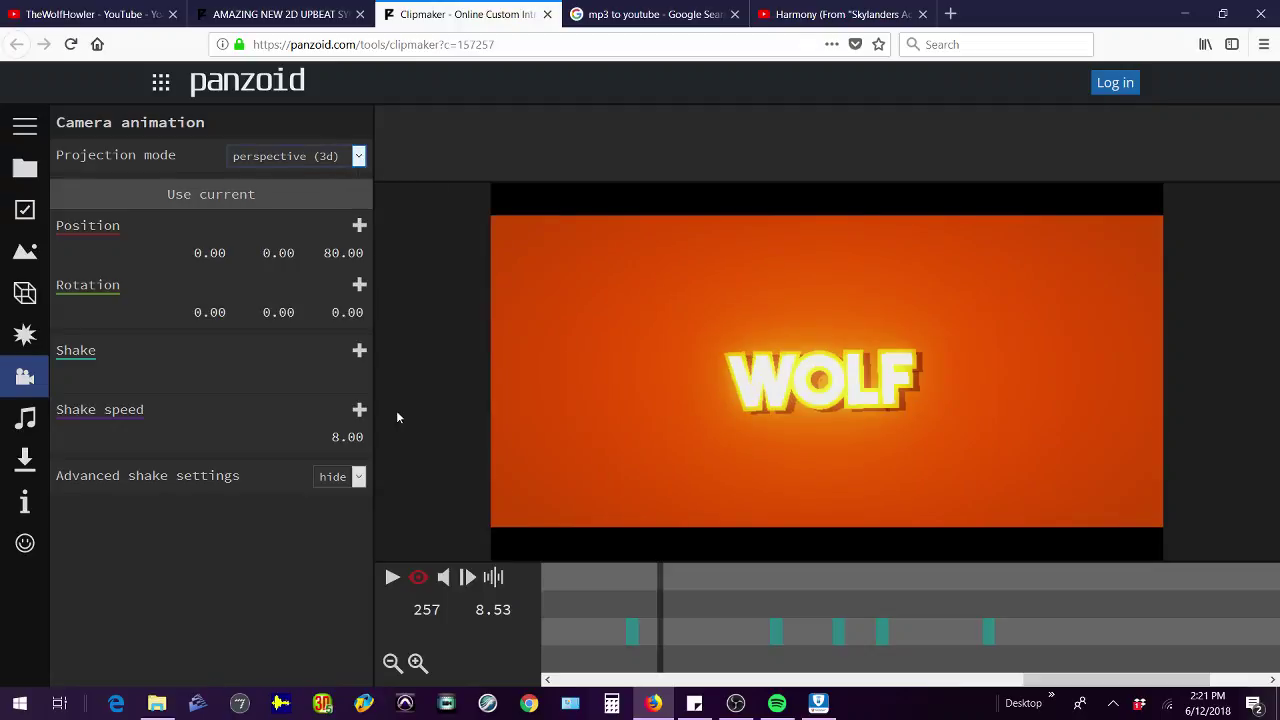
pyautogui.click(390, 582)
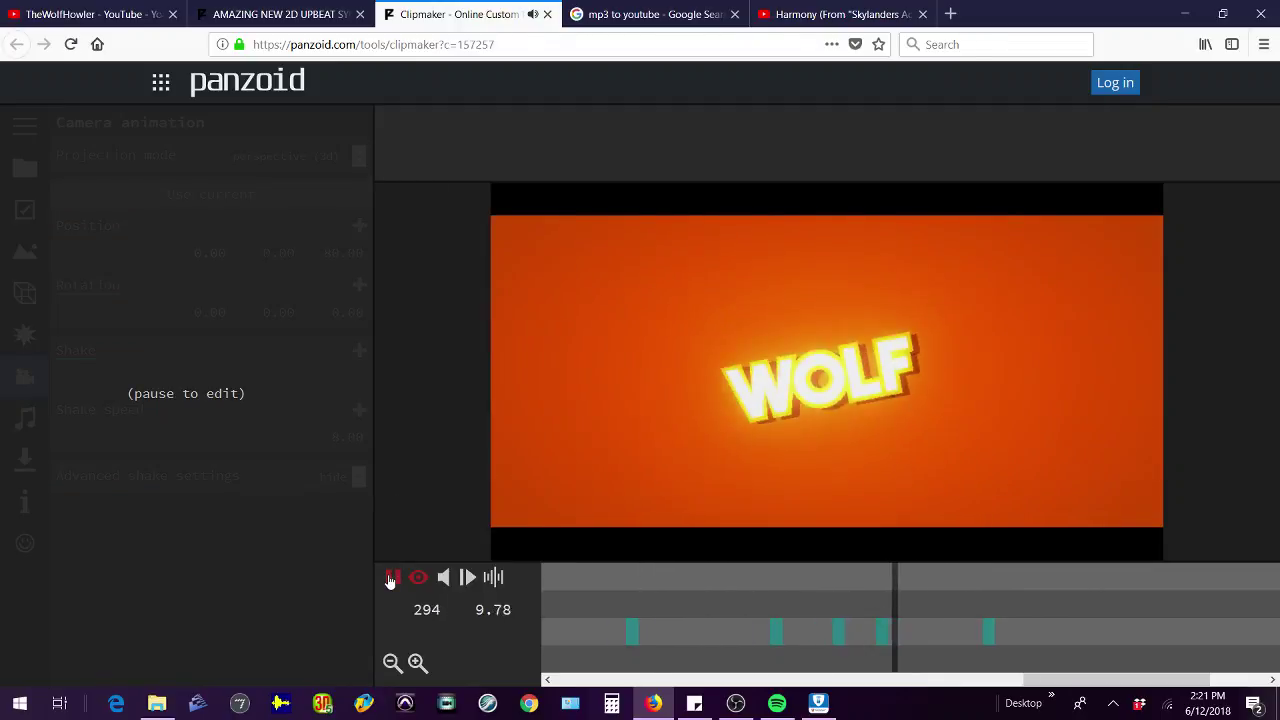
pyautogui.click(232, 178)
pyautogui.click(338, 156)
pyautogui.click(352, 195)
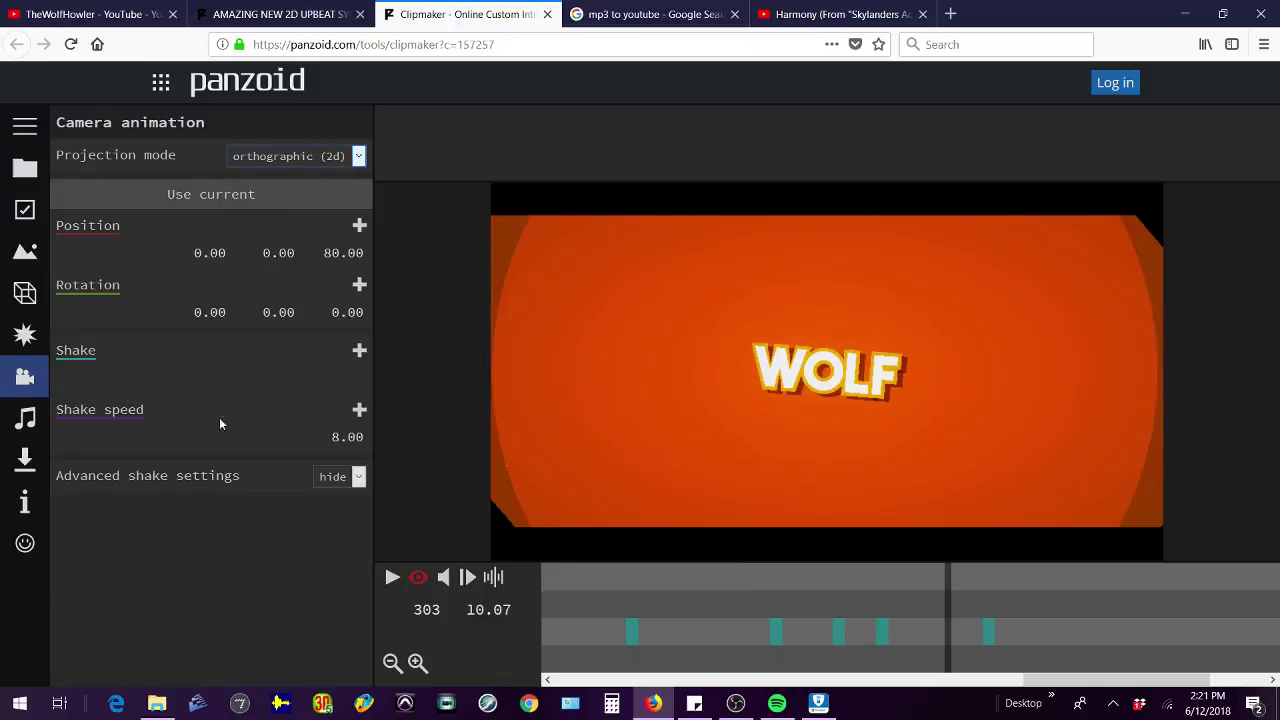
# Step: Add a Shake speed keyframe of 10 and play the intro to see the shake
pyautogui.click(359, 410)
pyautogui.click(340, 437)
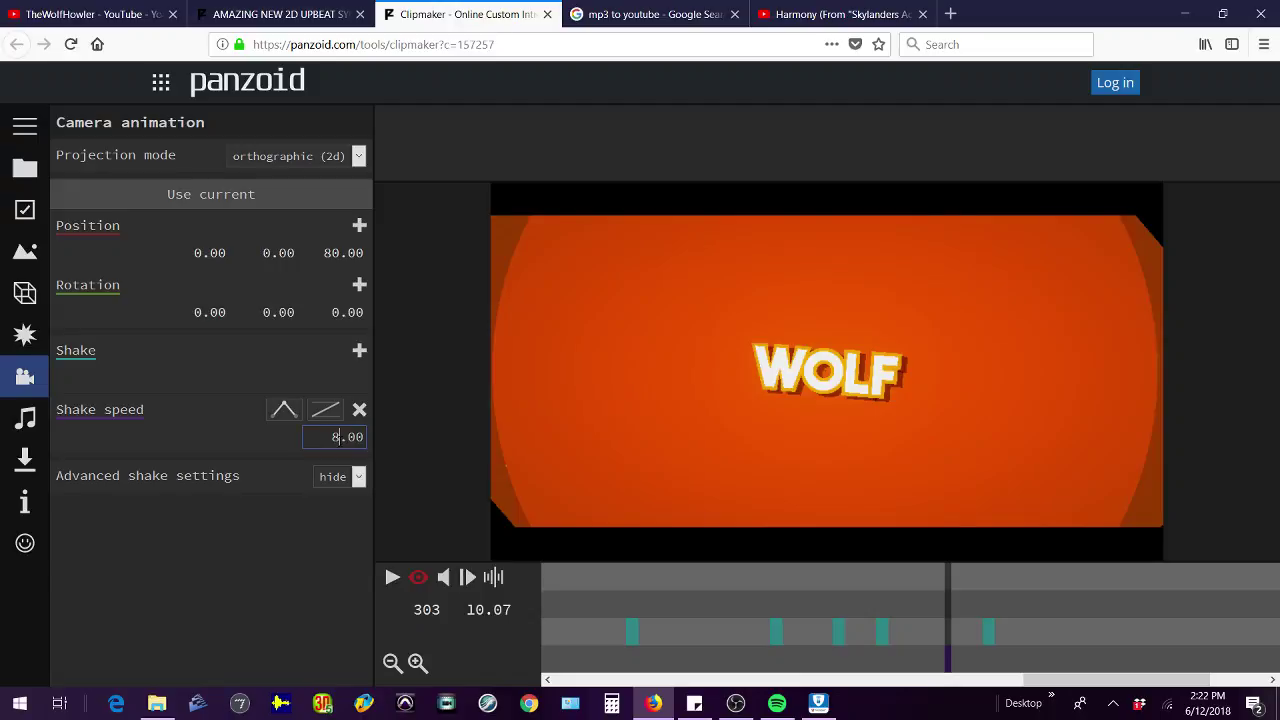
pyautogui.write('10')
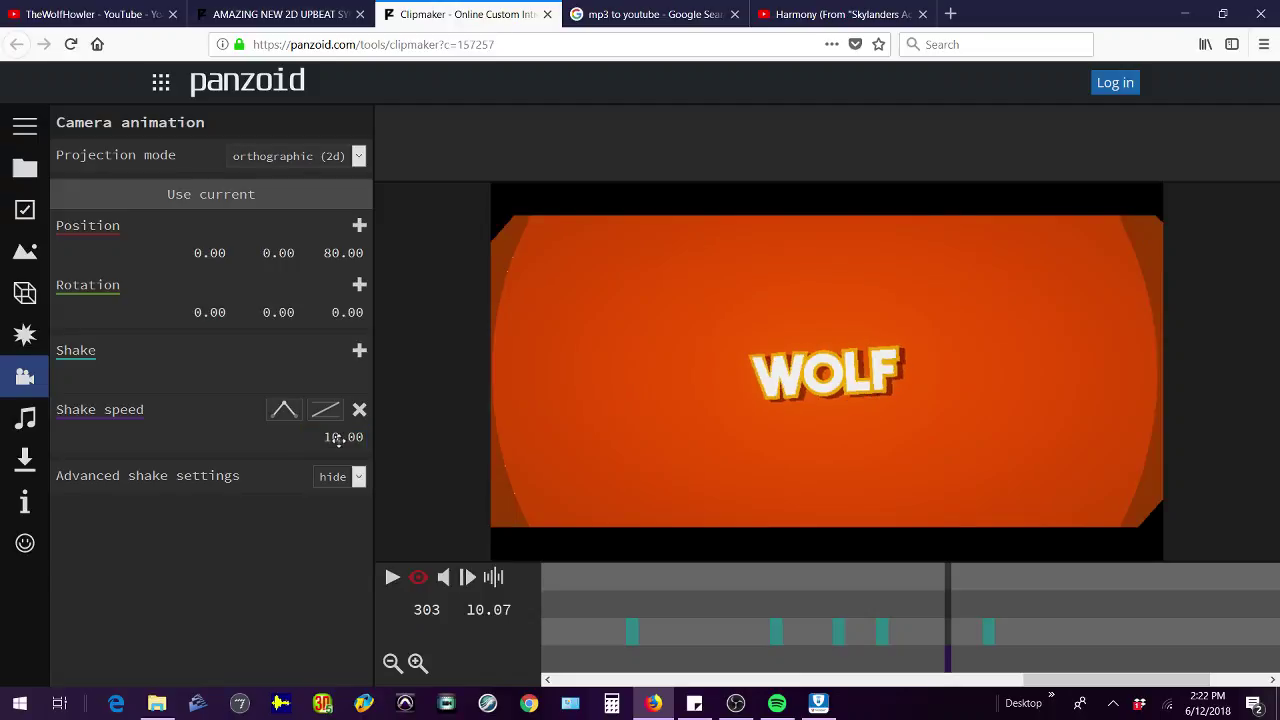
pyautogui.press('Return')
pyautogui.click(392, 578)
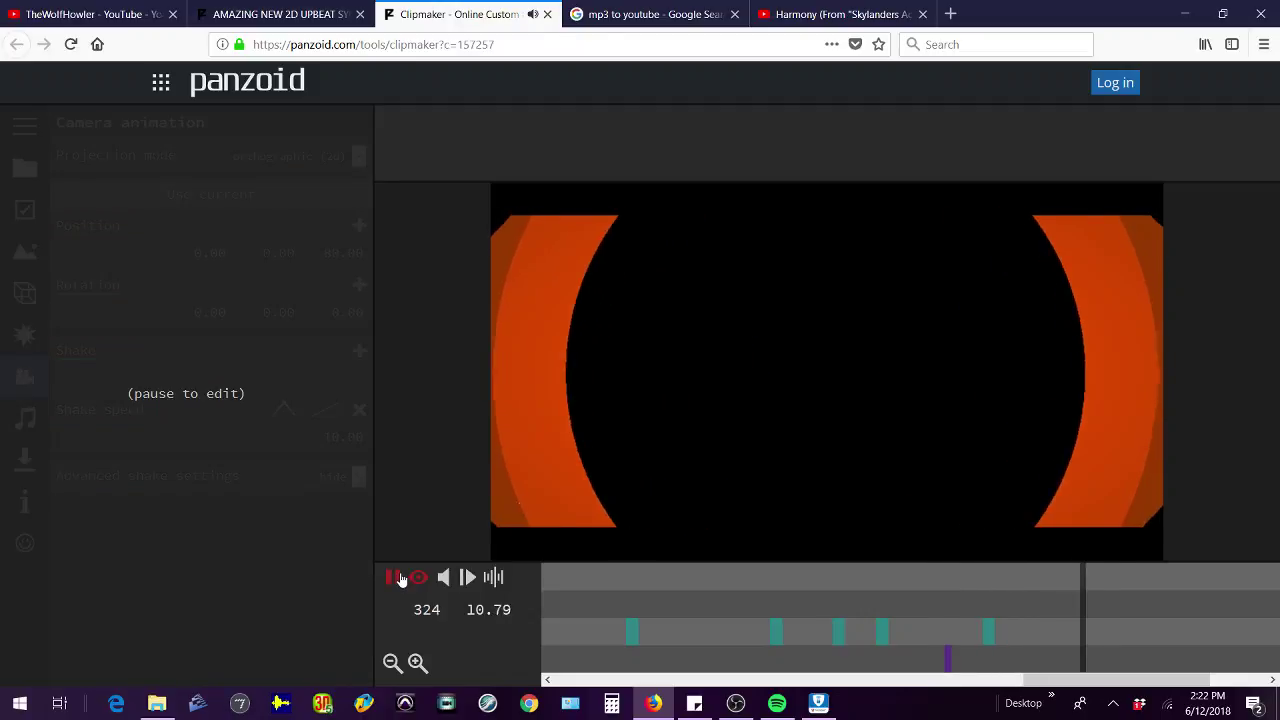
pyautogui.click(394, 578)
pyautogui.click(396, 578)
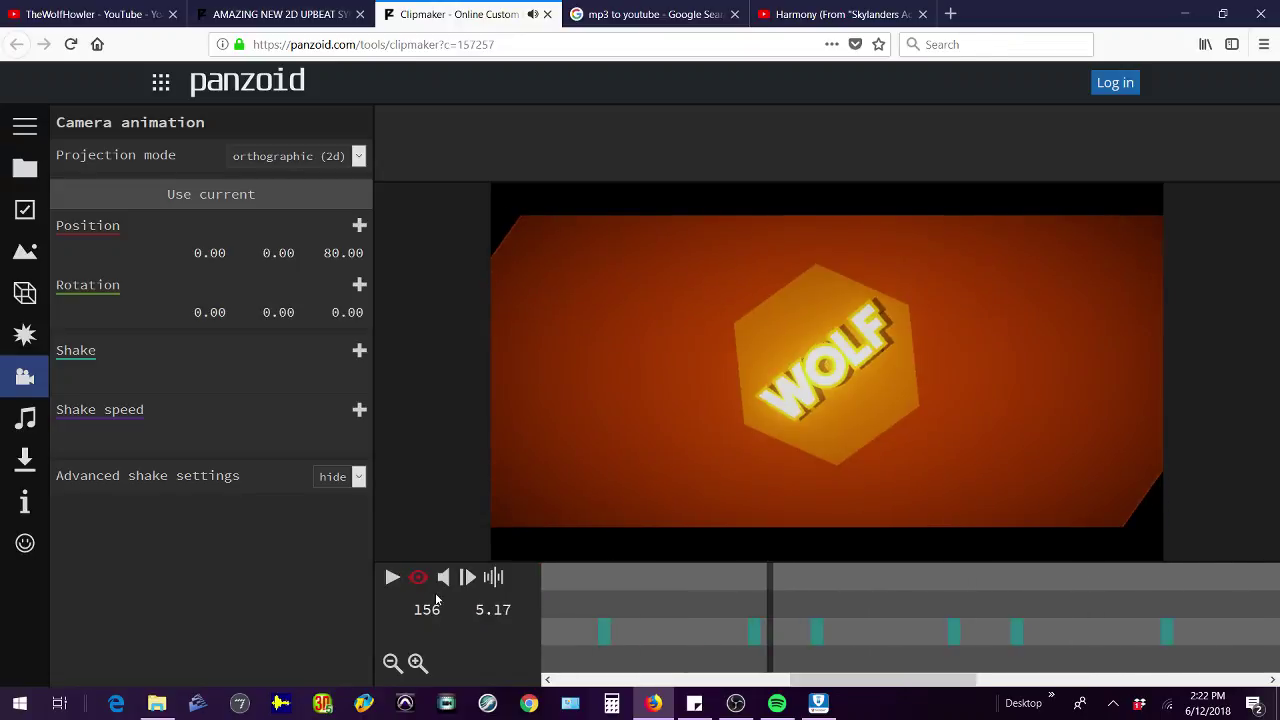
# Step: Open the Audio track settings, then go to the Harmony (From Skylanders Academy) YouTube tab
pyautogui.click(25, 416)
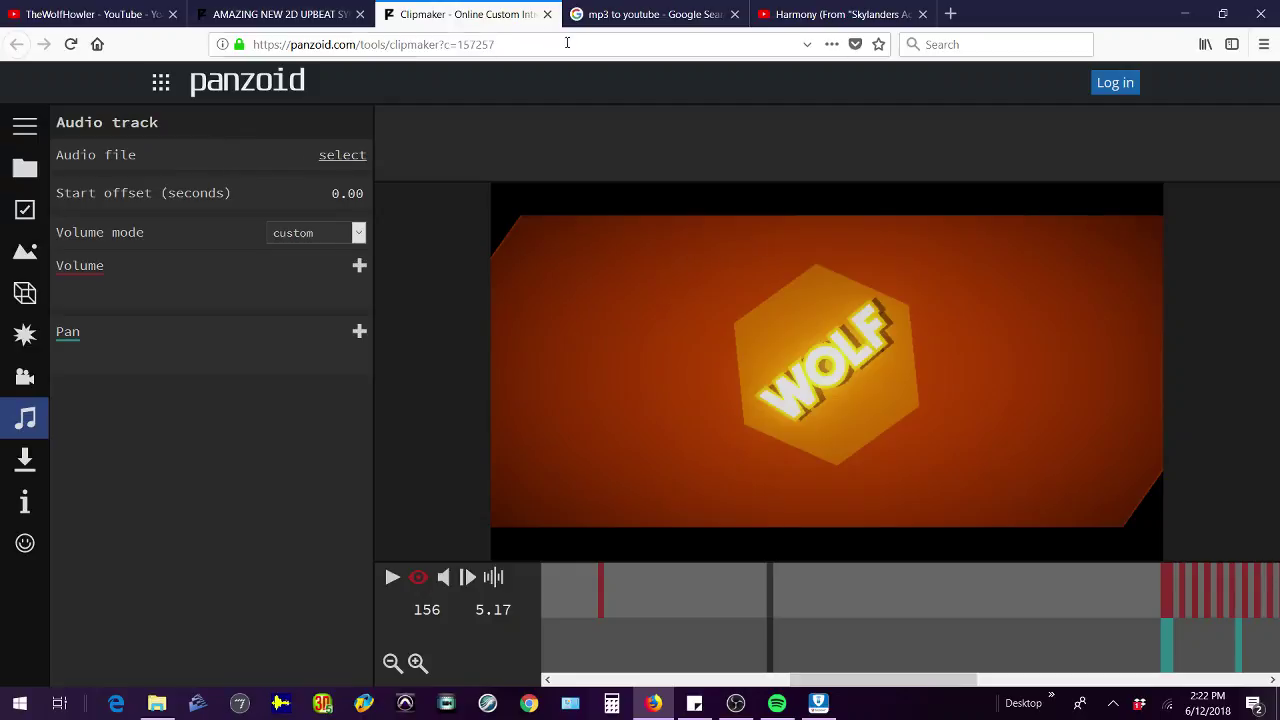
pyautogui.click(857, 12)
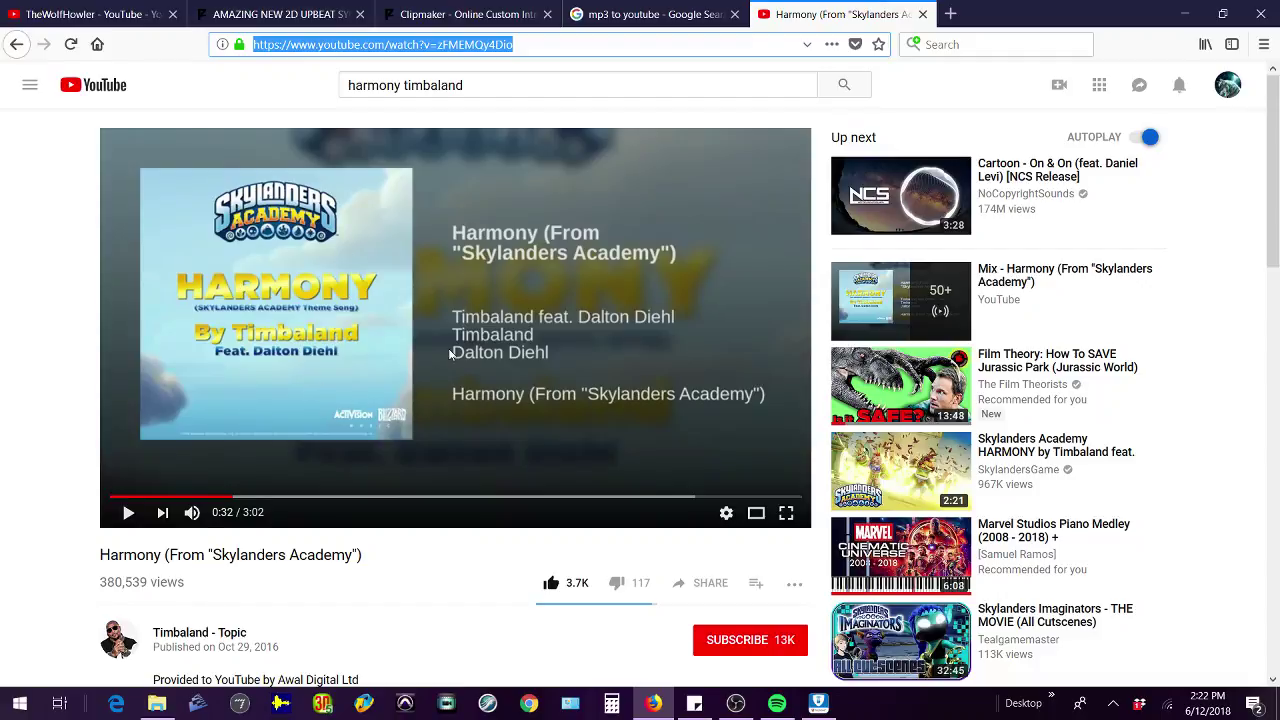
# Step: Copy the Harmony video's address and open ytmp3.cc from the Google results
pyautogui.moveTo(505, 44); pyautogui.dragTo(437, 48)
pyautogui.click(690, 14)
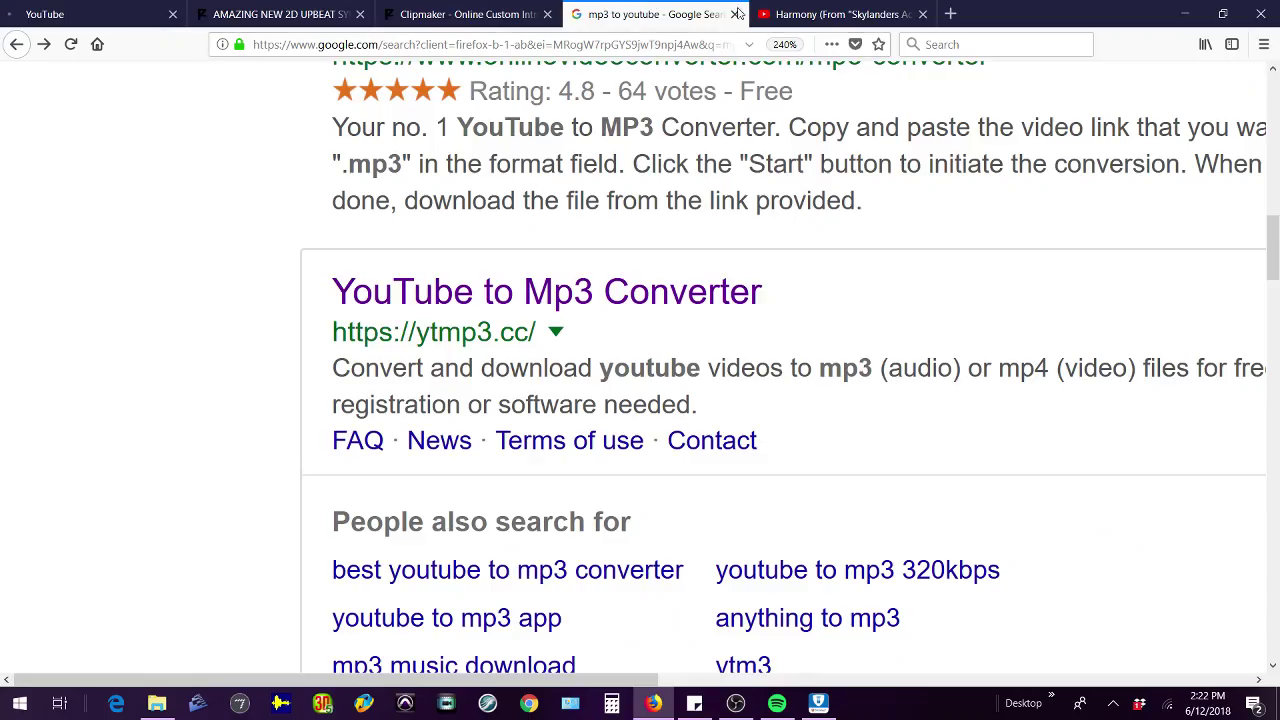
pyautogui.hotkey('ctrl', 'Tab')
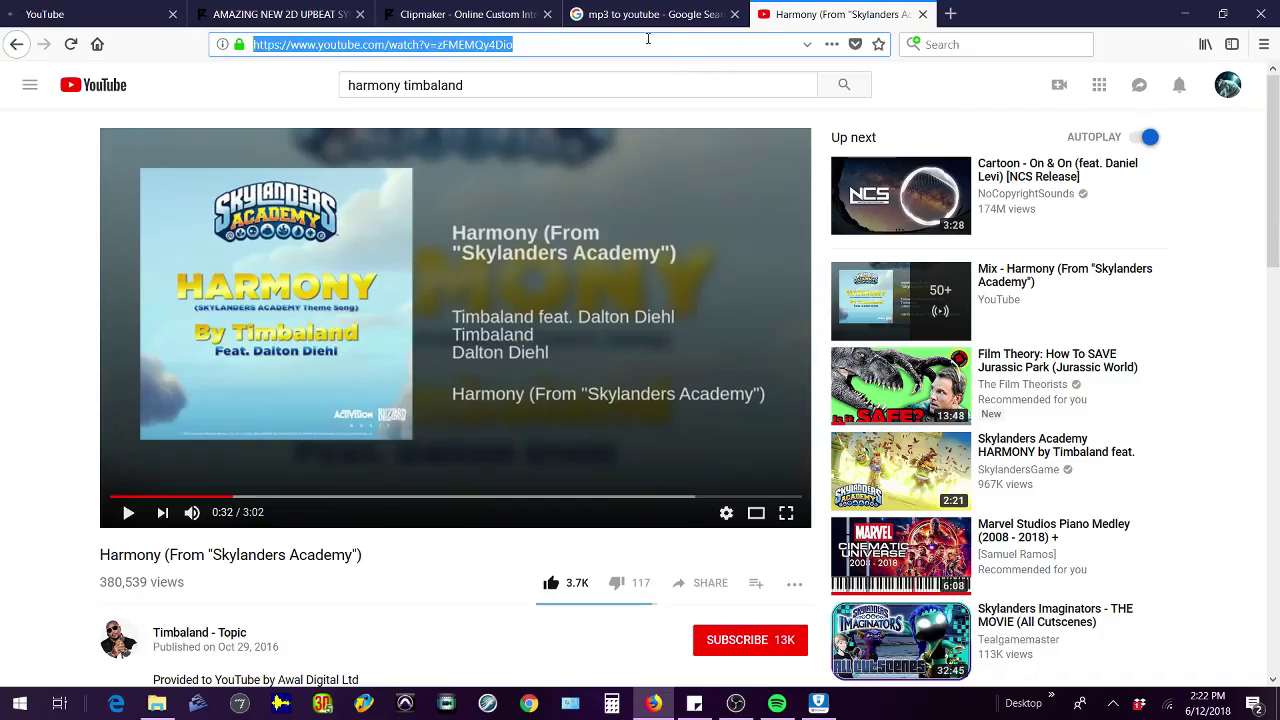
pyautogui.rightClick(495, 46)
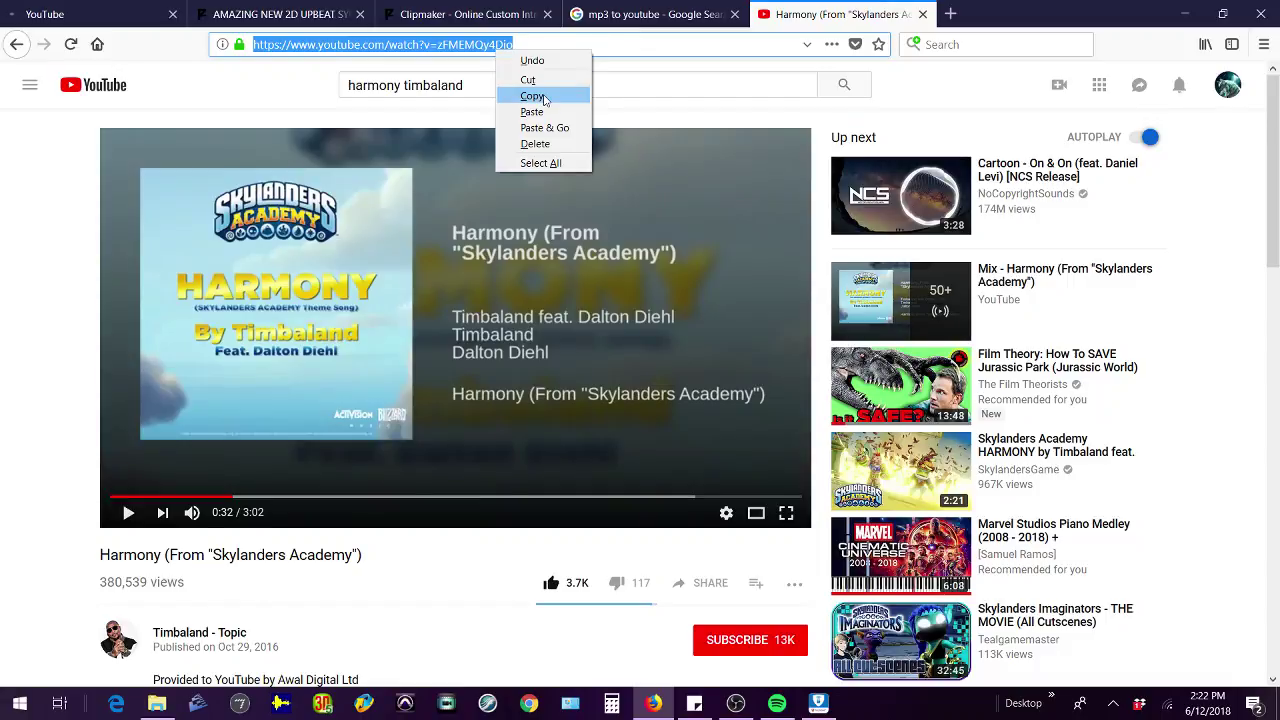
pyautogui.click(536, 89)
pyautogui.click(603, 15)
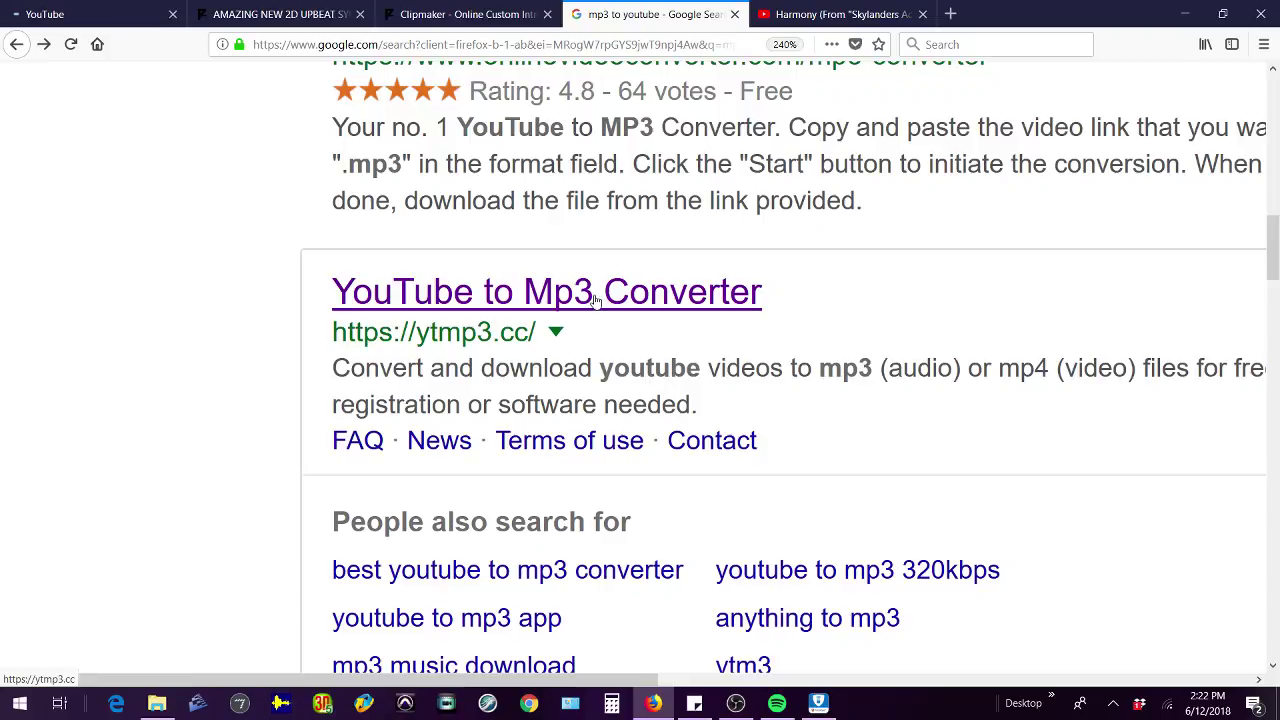
pyautogui.click(596, 299)
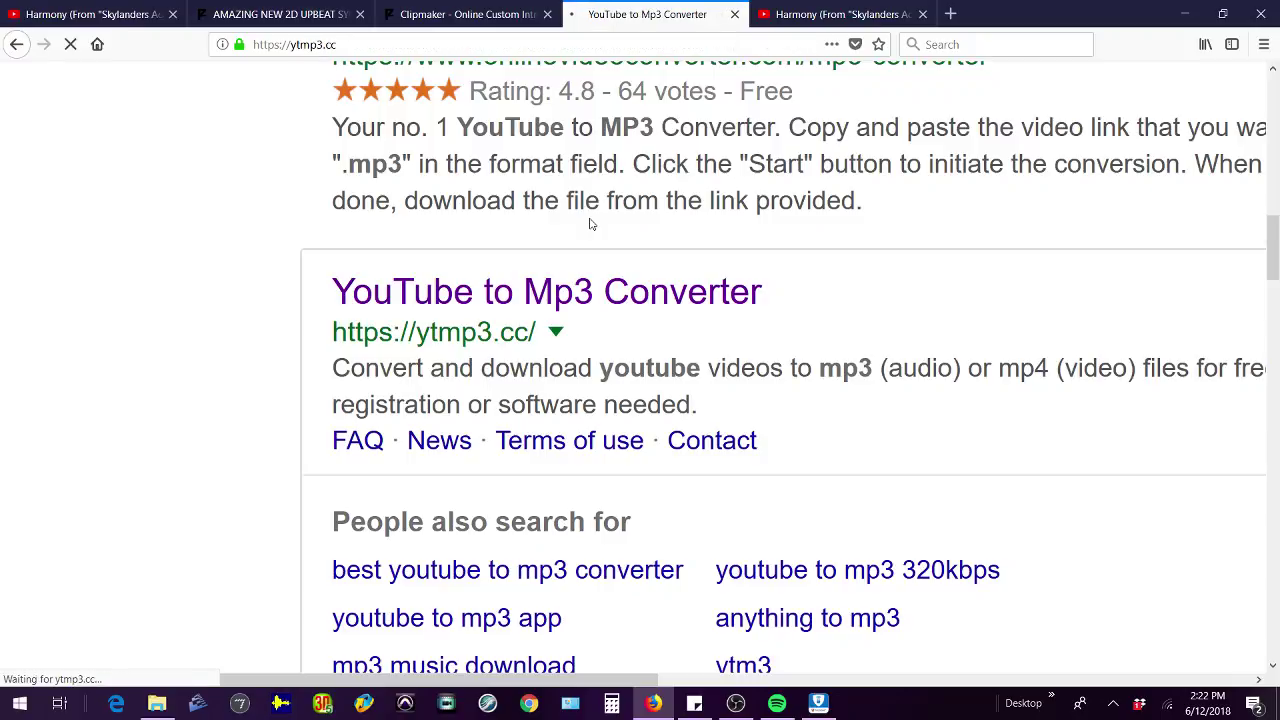
# Step: Paste the Harmony video address into YTMP3 and start the mp3 conversion
pyautogui.rightClick(578, 260)
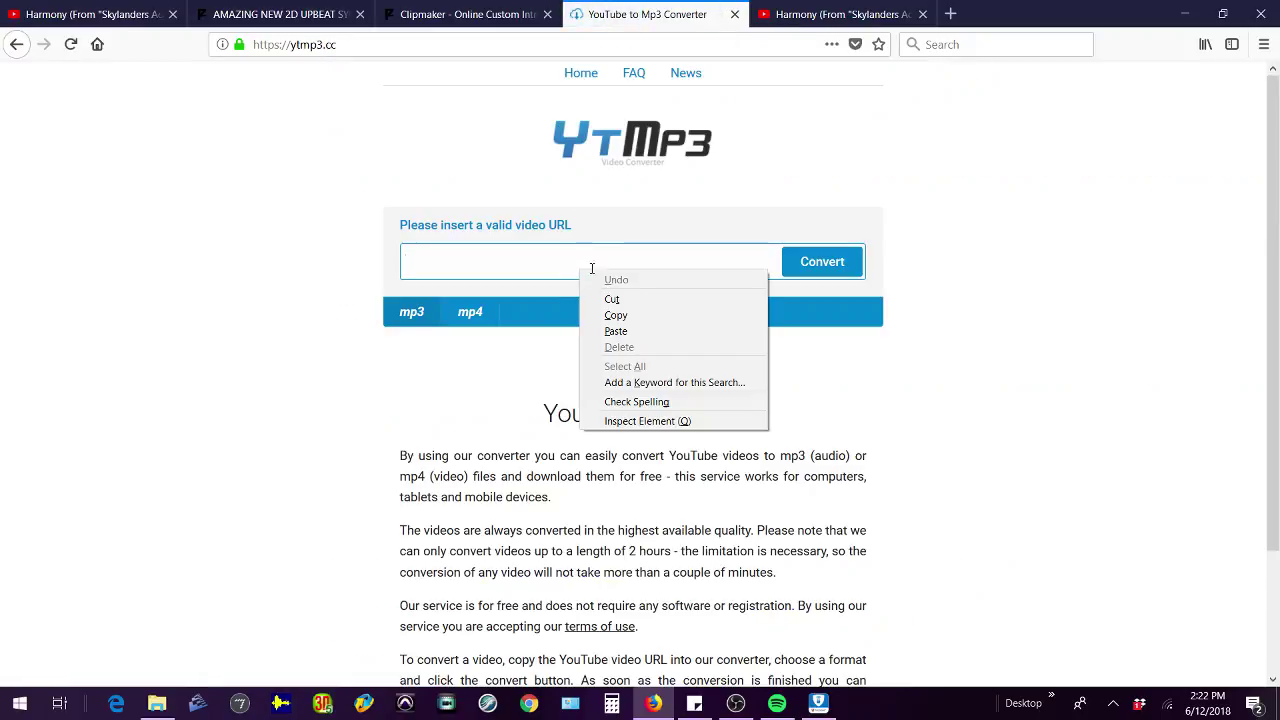
pyautogui.click(615, 331)
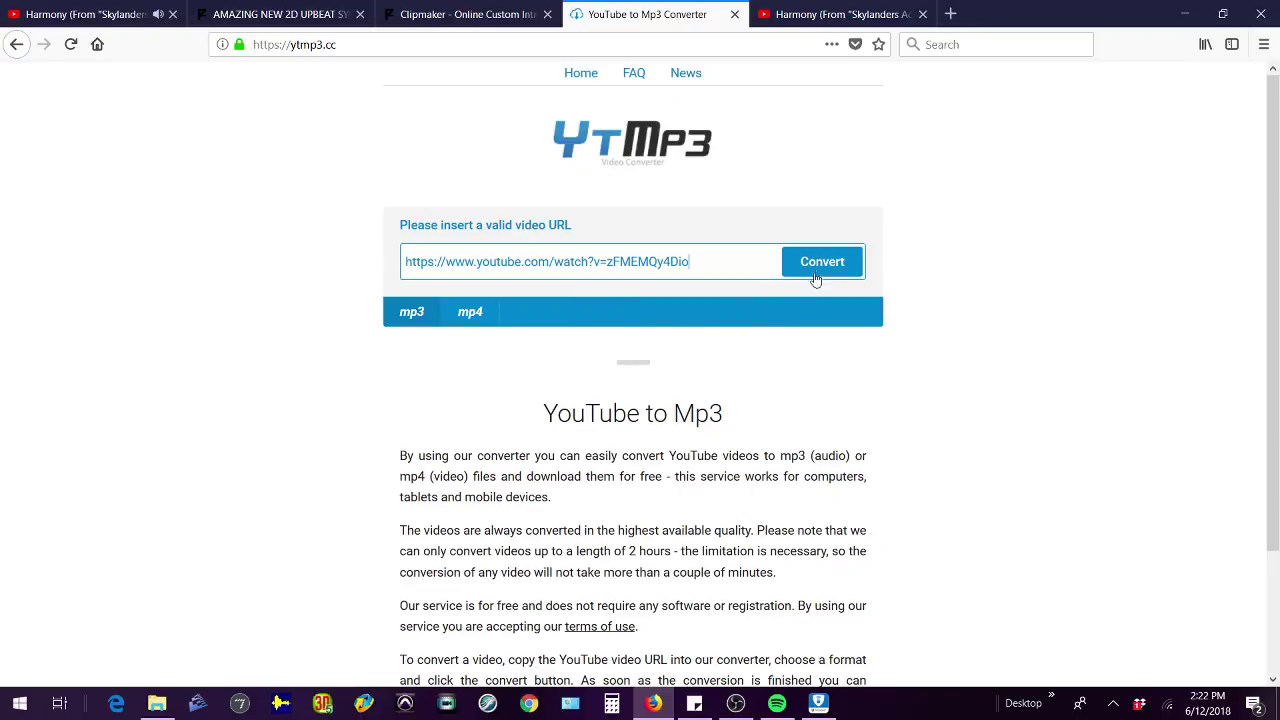
pyautogui.click(818, 262)
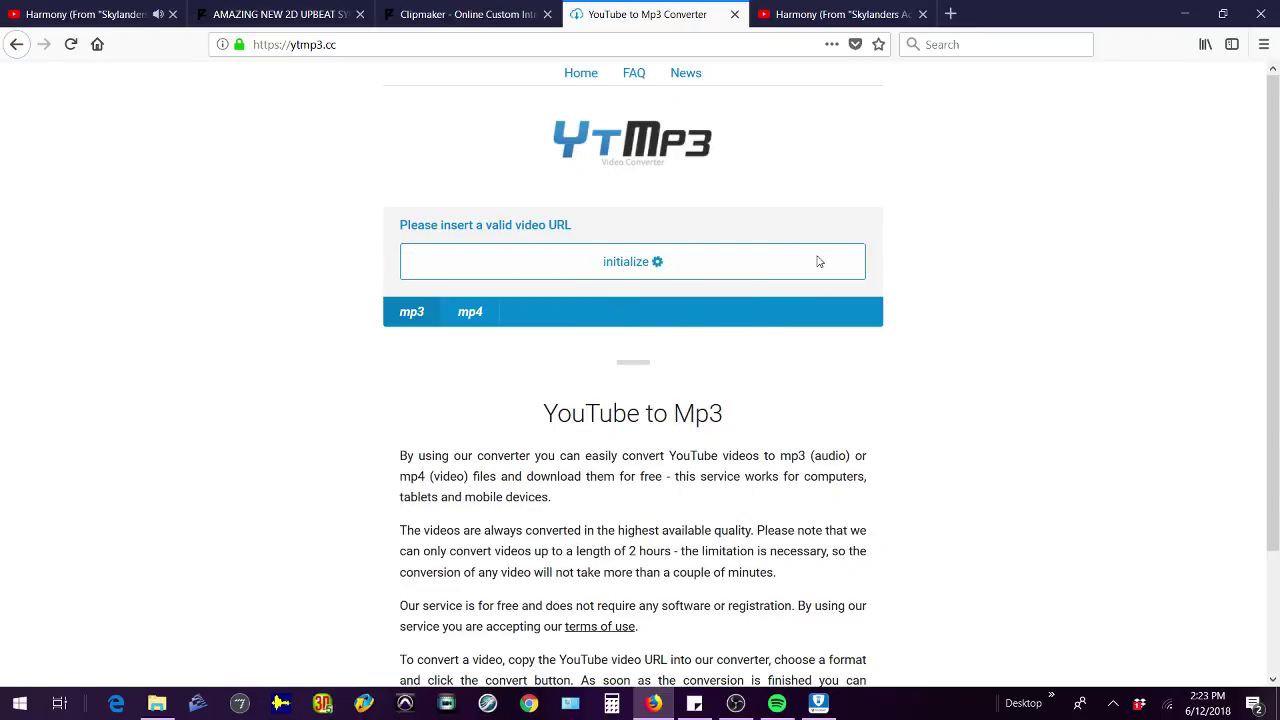
pyautogui.click(850, 12)
pyautogui.click(450, 12)
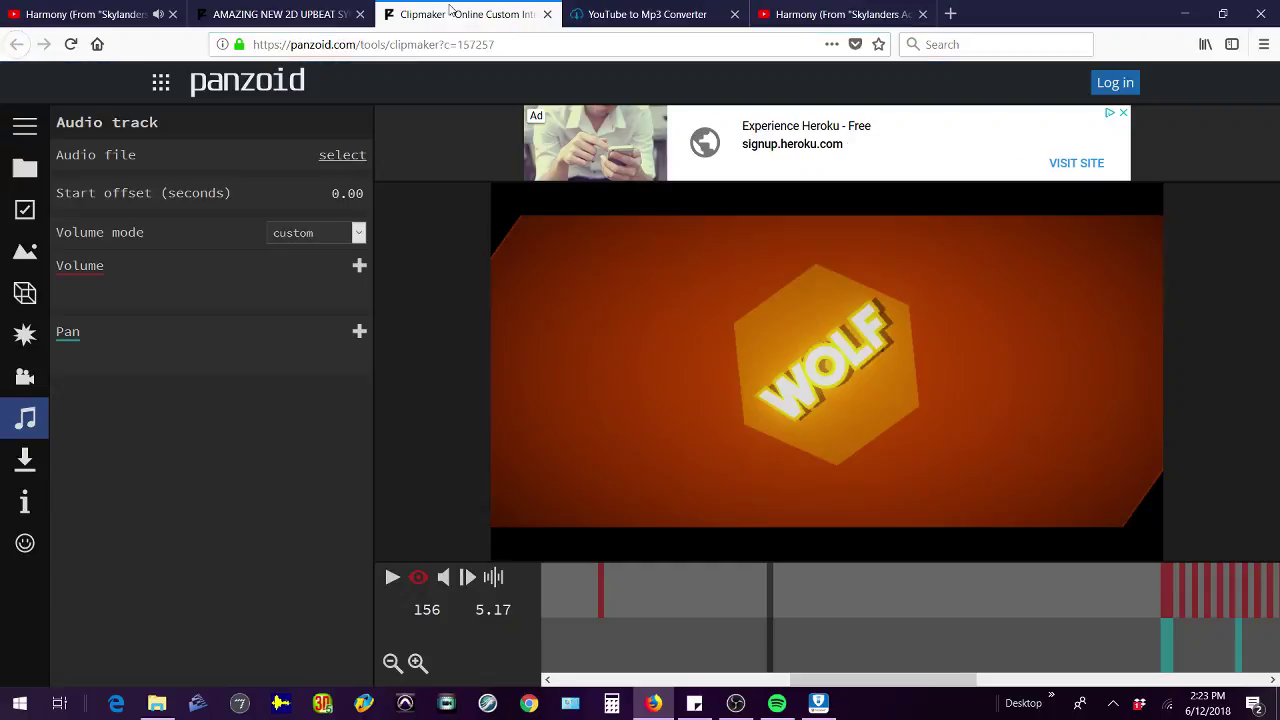
pyautogui.click(640, 14)
pyautogui.scroll(-3, 603, 305)
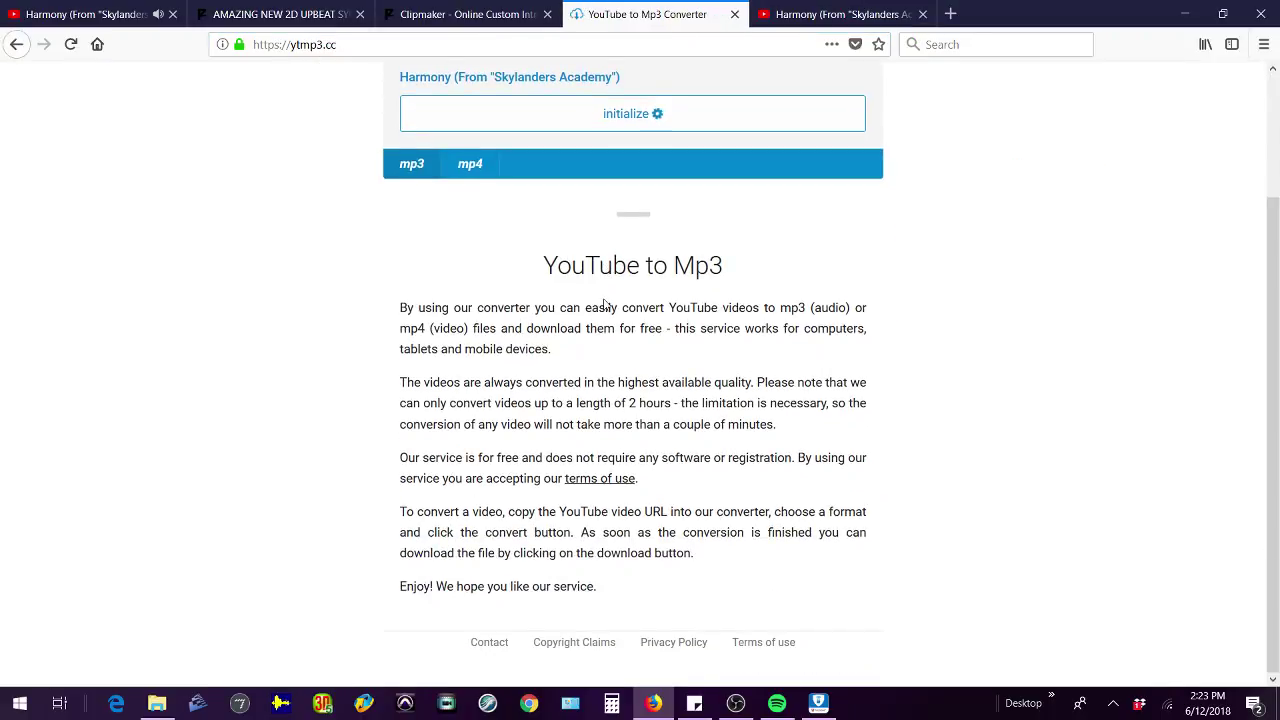
pyautogui.scroll(3, 603, 305)
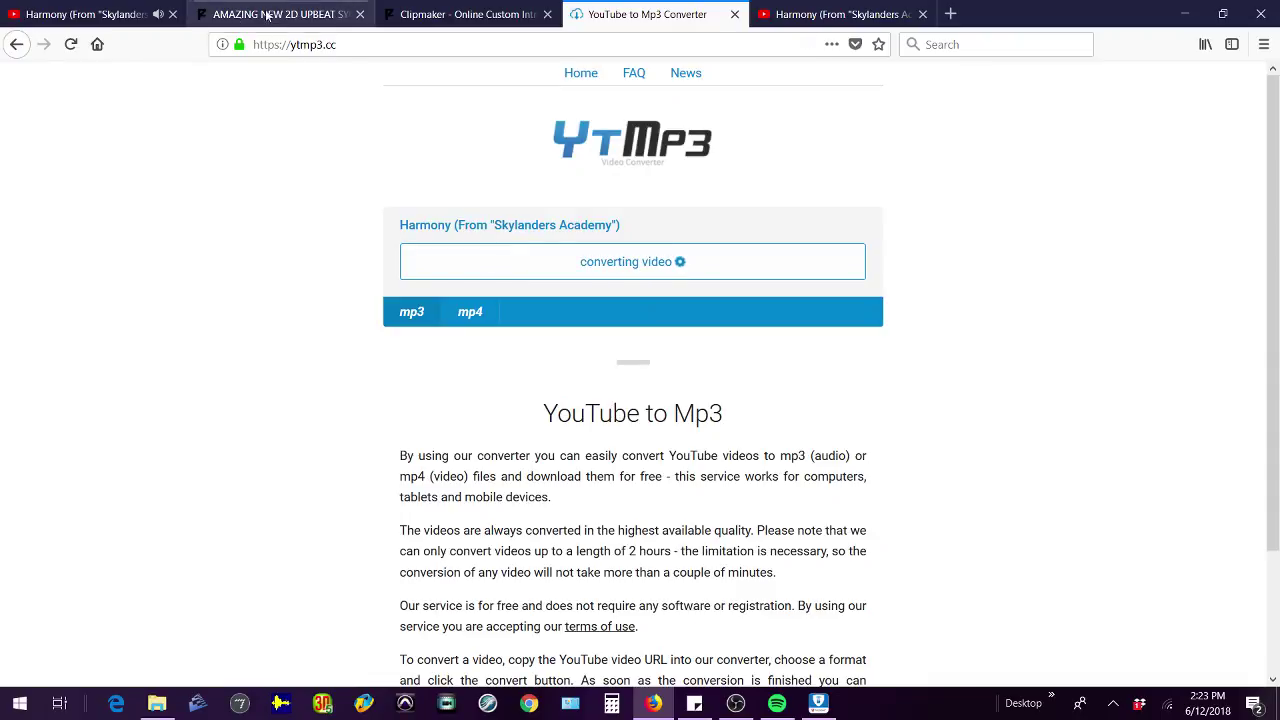
# Step: Pause the ad on the Harmony video, then download the 4.2 MB Harmony mp3
pyautogui.click(90, 14)
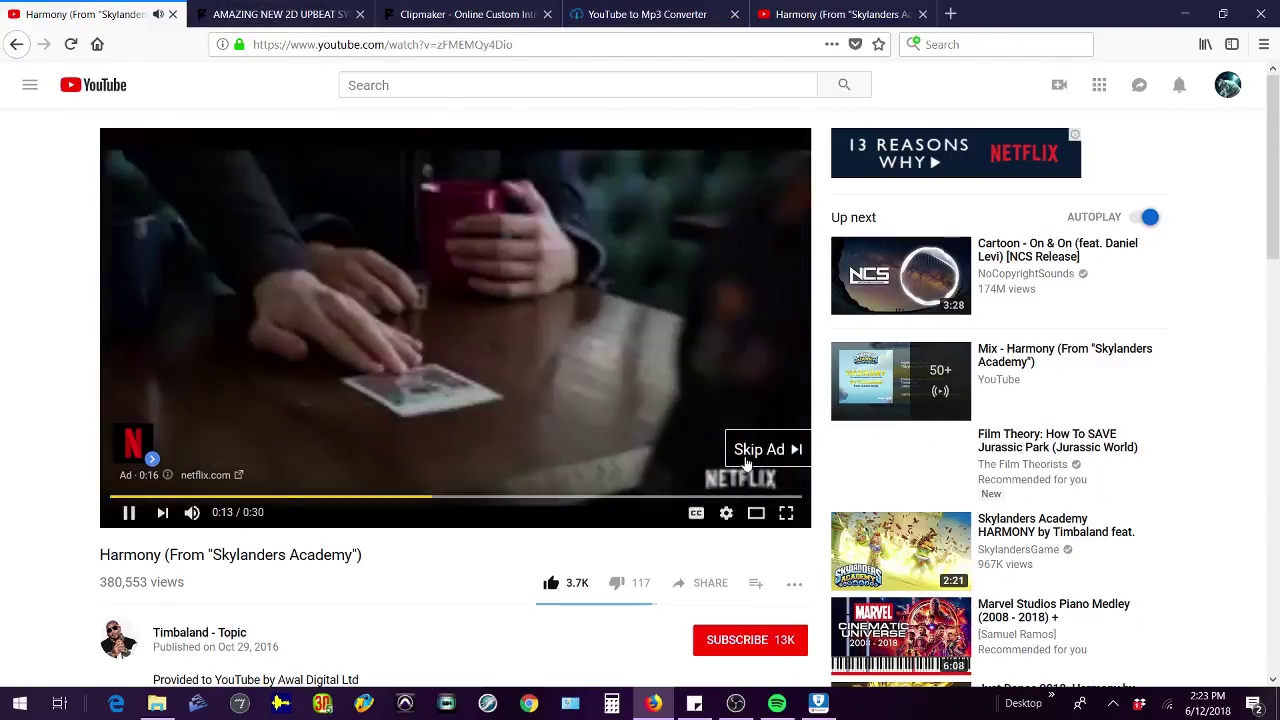
pyautogui.click(694, 457)
pyautogui.click(658, 13)
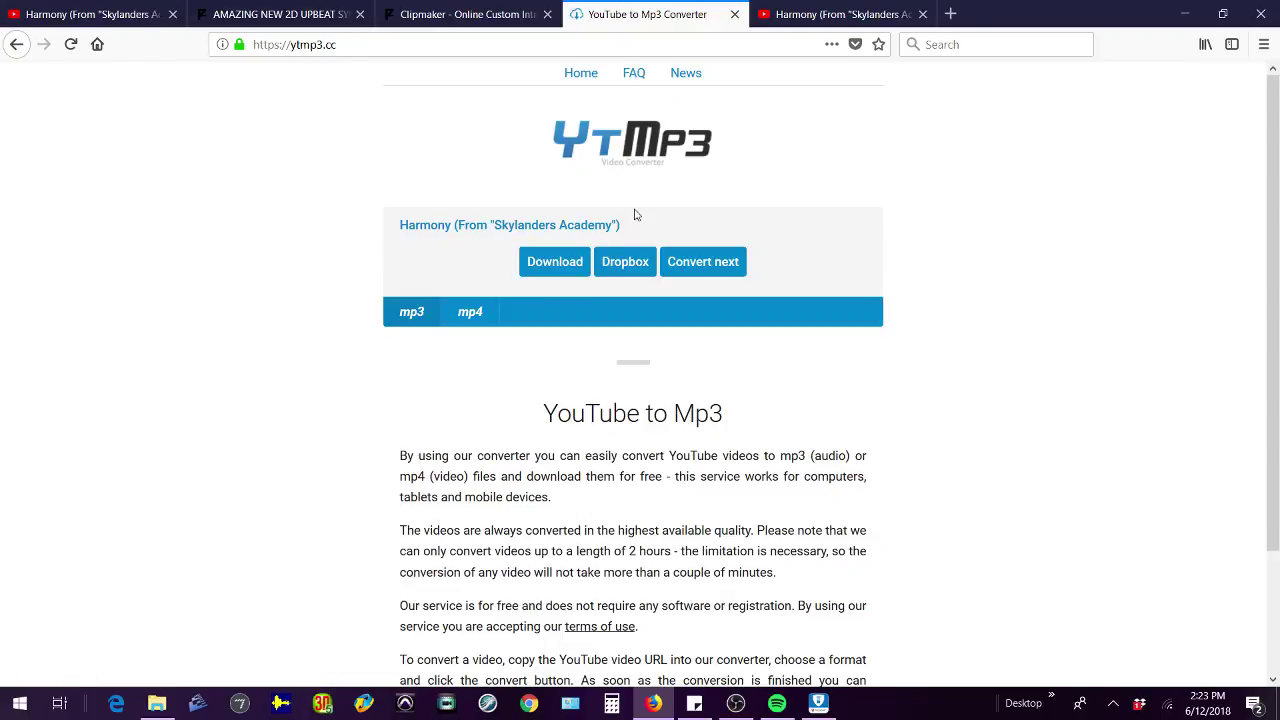
pyautogui.click(553, 272)
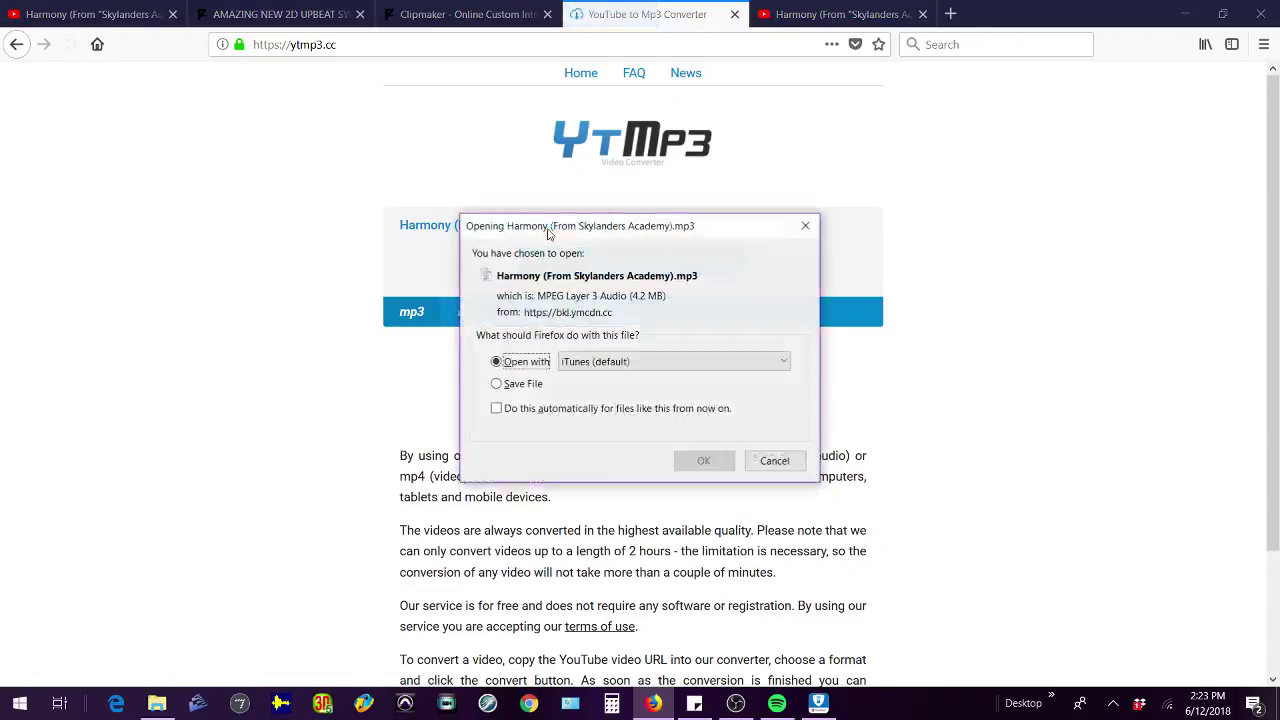
pyautogui.click(706, 460)
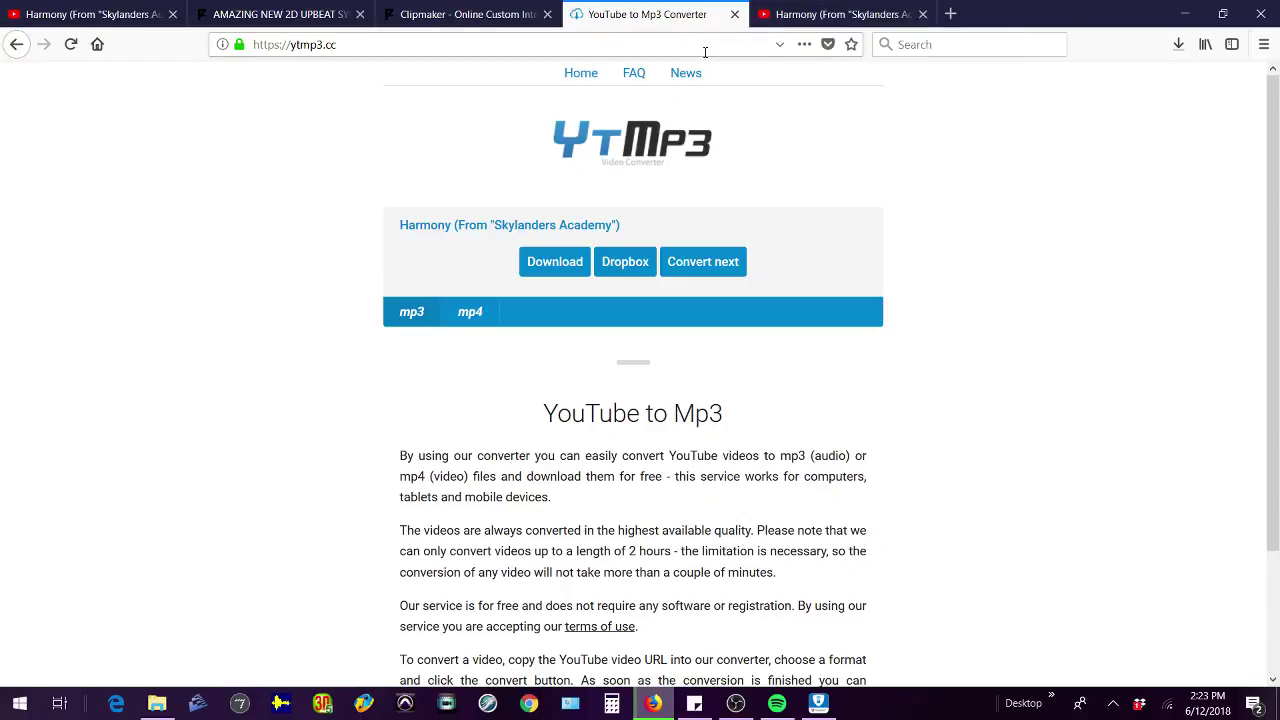
pyautogui.click(841, 14)
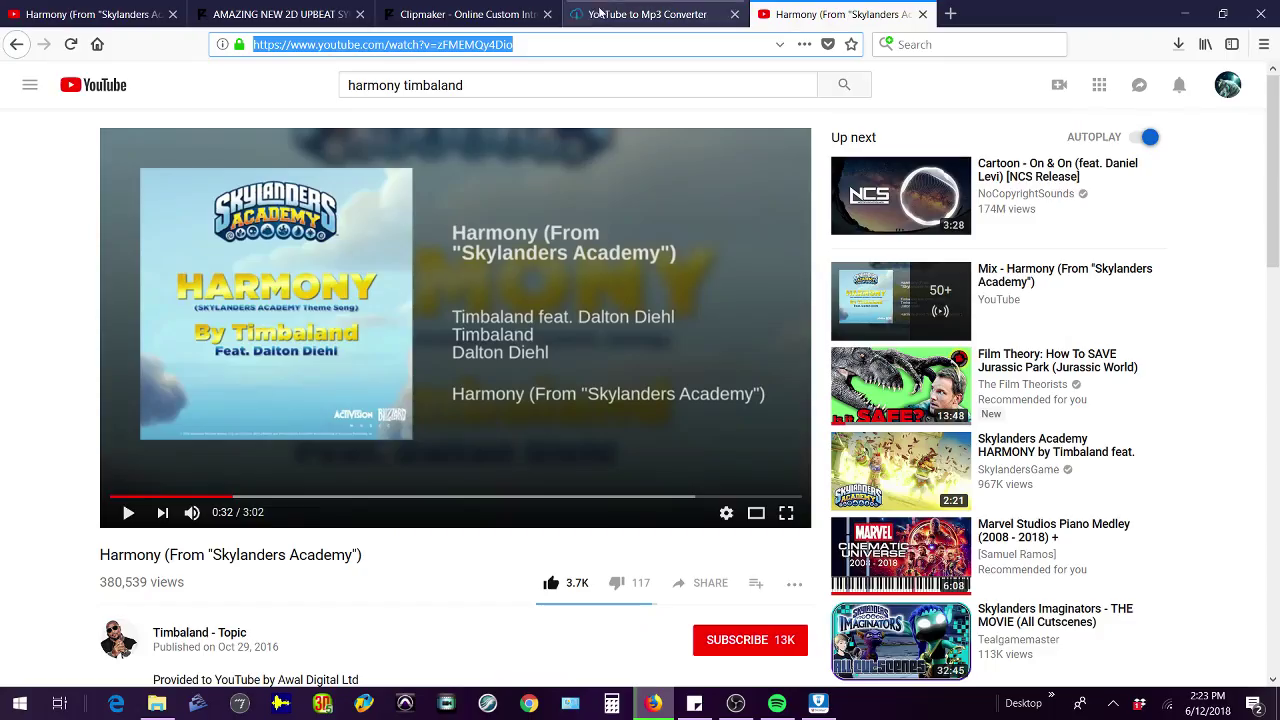
pyautogui.click(462, 14)
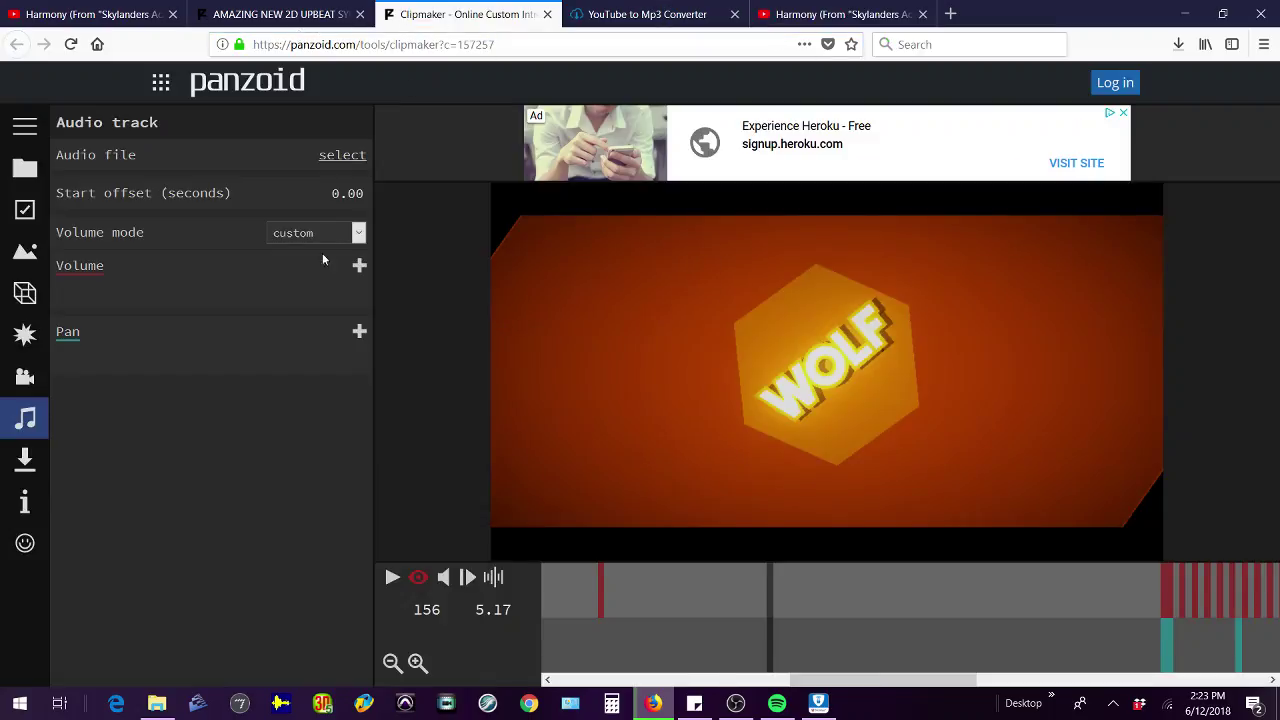
pyautogui.click(350, 158)
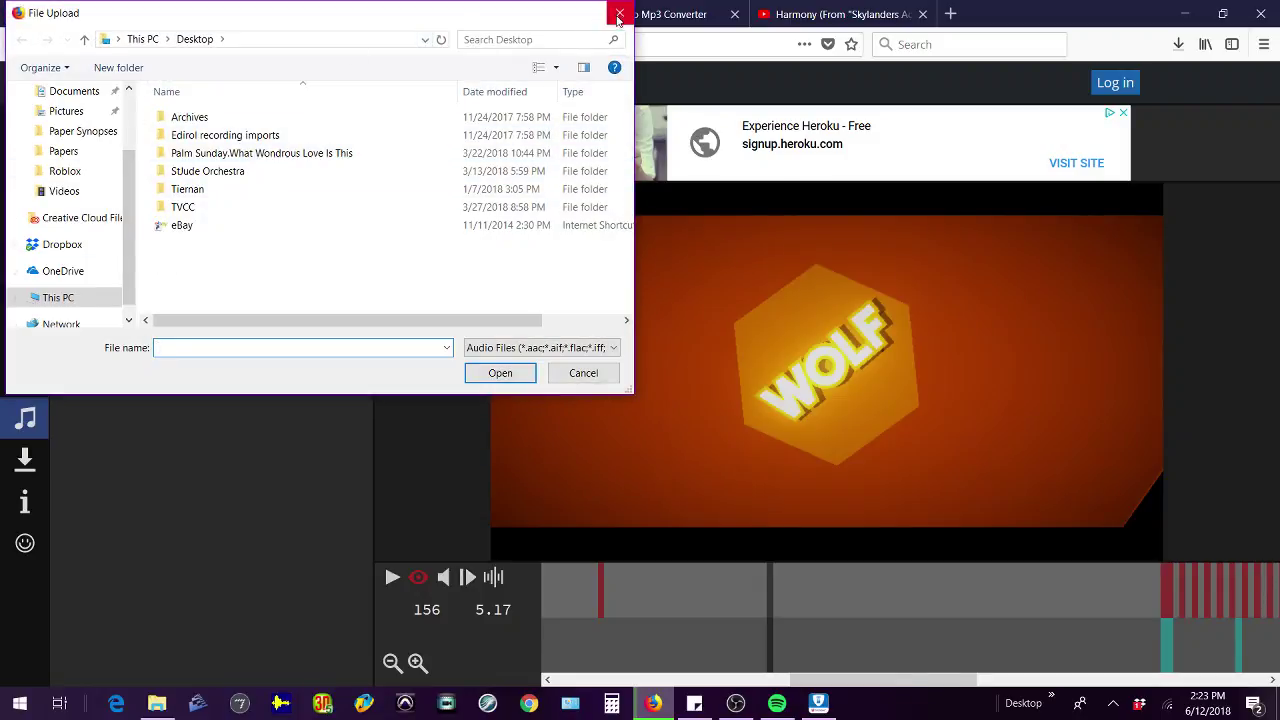
pyautogui.hscroll(3, 323, 217)
pyautogui.hscroll(-3, 323, 217)
pyautogui.press('Escape')
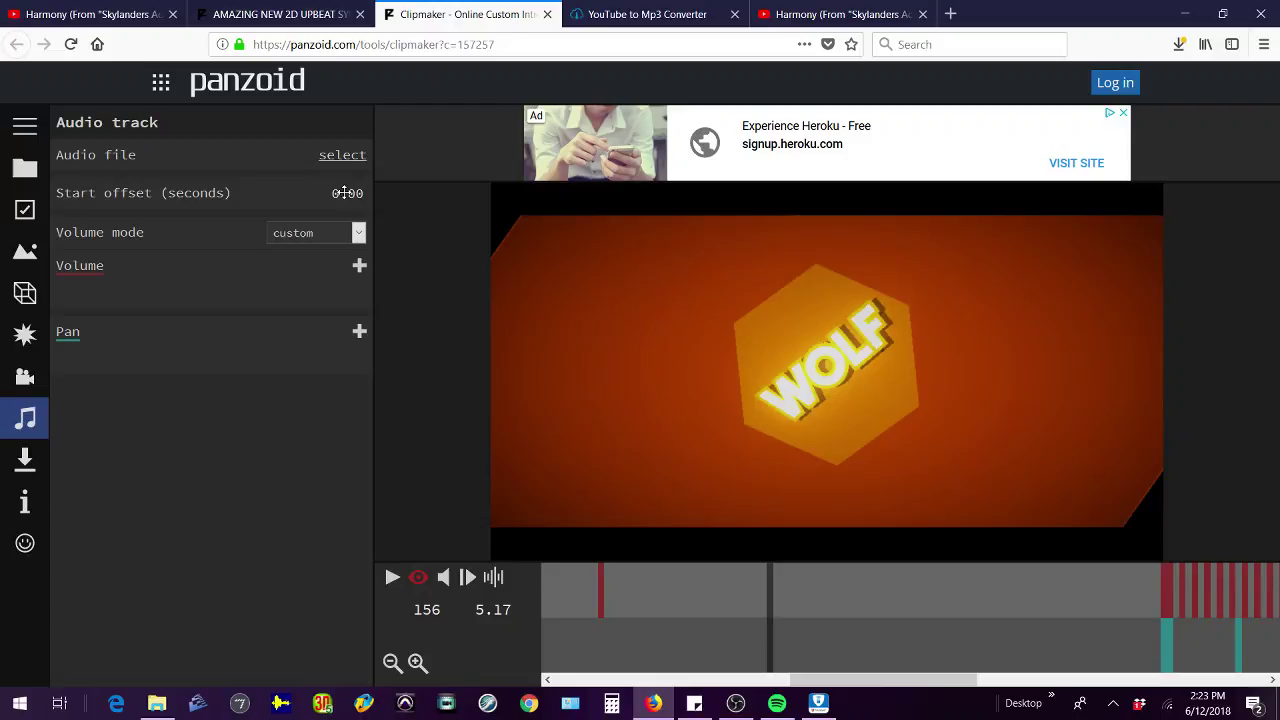
# Step: Play the YouTube Harmony video from about 0:32 to judge where the song should start
pyautogui.click(840, 14)
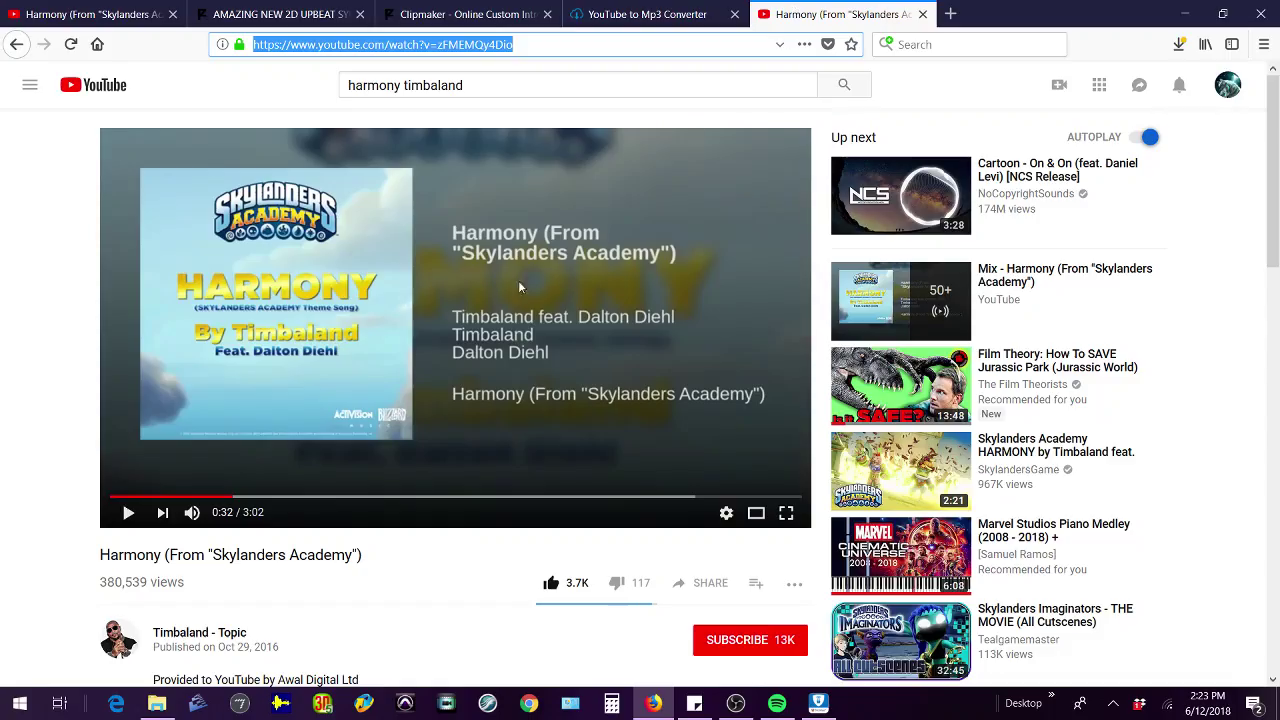
pyautogui.click(440, 388)
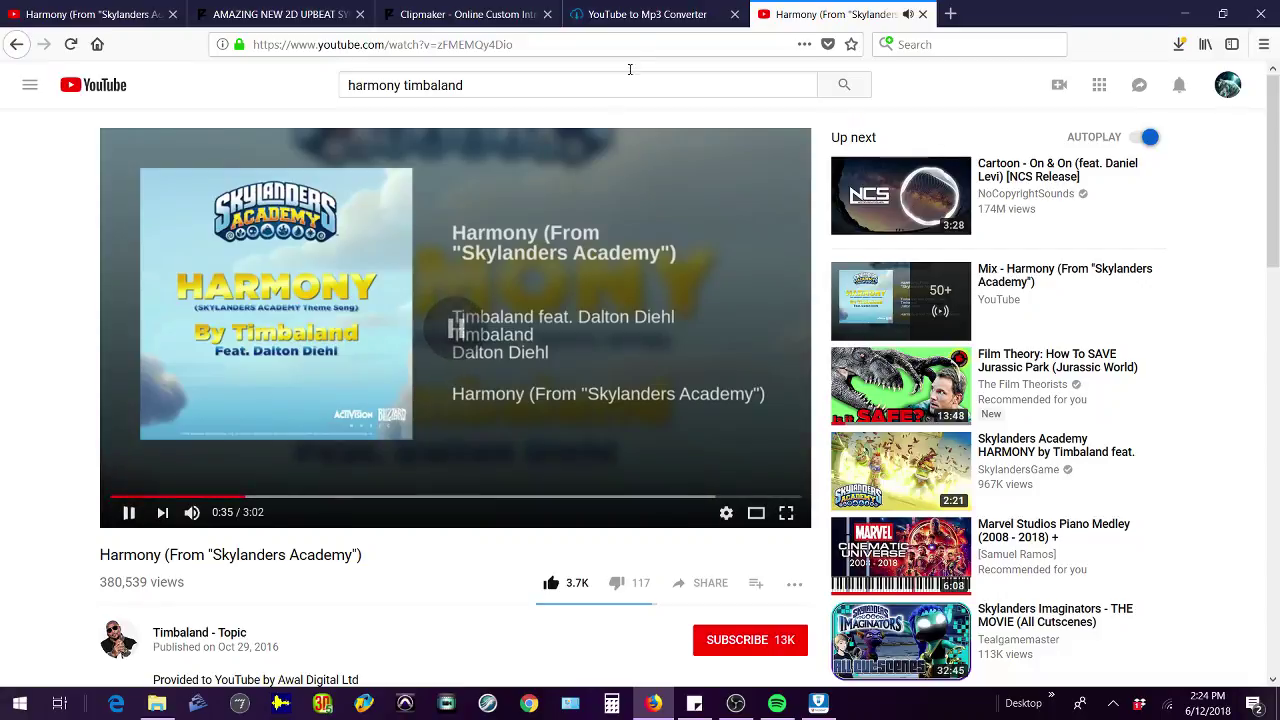
pyautogui.click(644, 20)
# Step: Try 32.59 and 120.000 as the audio start offset, then set it back to 0.00
pyautogui.click(468, 14)
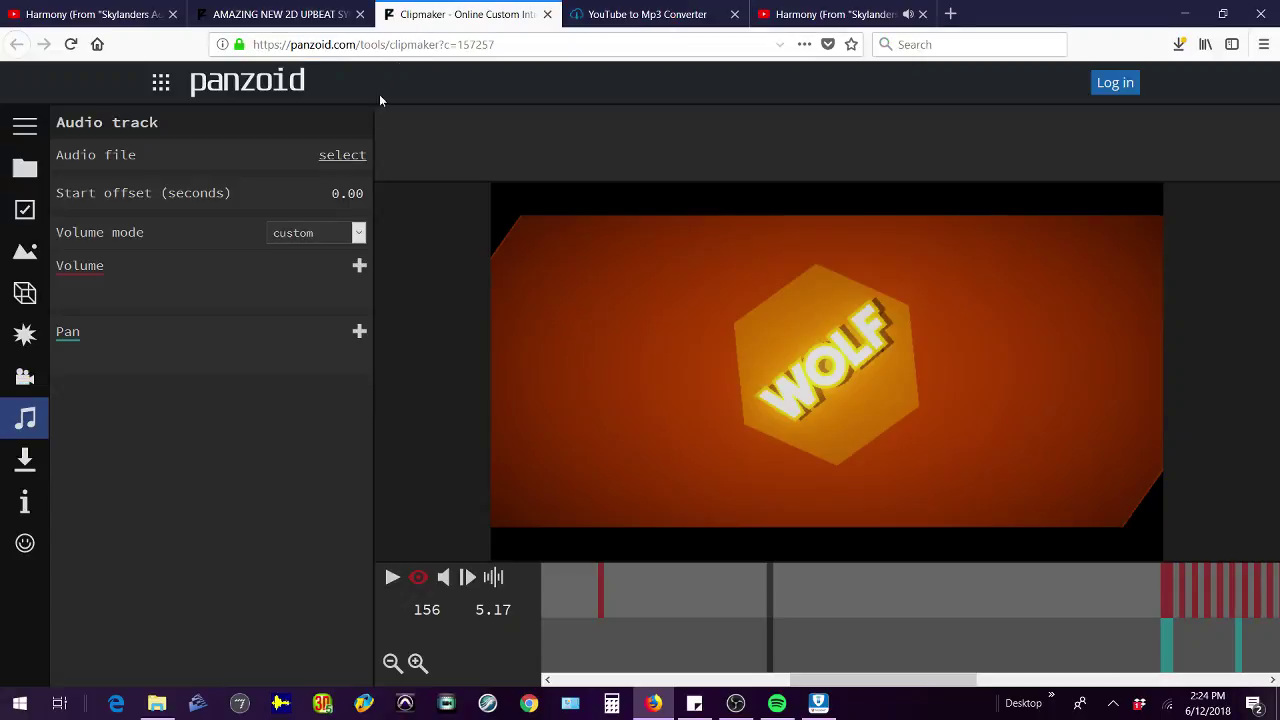
pyautogui.click(346, 193)
pyautogui.write('32.59')
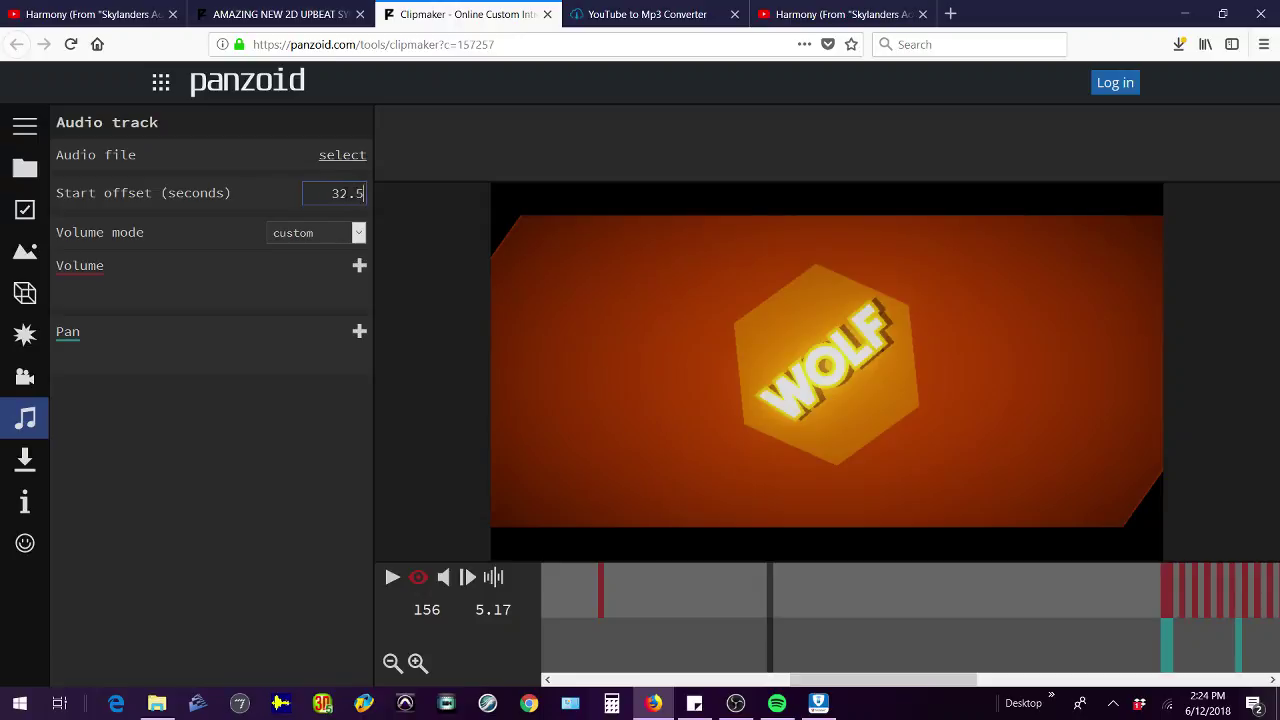
pyautogui.press('BackSpace')
pyautogui.press('BackSpace')
pyautogui.press('BackSpace')
pyautogui.press('BackSpace')
pyautogui.press('BackSpace')
pyautogui.write('0.000')
pyautogui.press('BackSpace')
pyautogui.press('BackSpace')
pyautogui.press('BackSpace')
pyautogui.press('BackSpace')
pyautogui.press('BackSpace')
pyautogui.write('120.000')
pyautogui.press('BackSpace')
pyautogui.press('BackSpace')
pyautogui.press('BackSpace')
pyautogui.press('BackSpace')
pyautogui.press('BackSpace')
pyautogui.press('BackSpace')
pyautogui.press('BackSpace')
pyautogui.write('0.00')
pyautogui.click(369, 227)
# Step: Switch volume mode to fade in/out and back to custom, then show the feedback panel
pyautogui.click(360, 232)
pyautogui.click(349, 252)
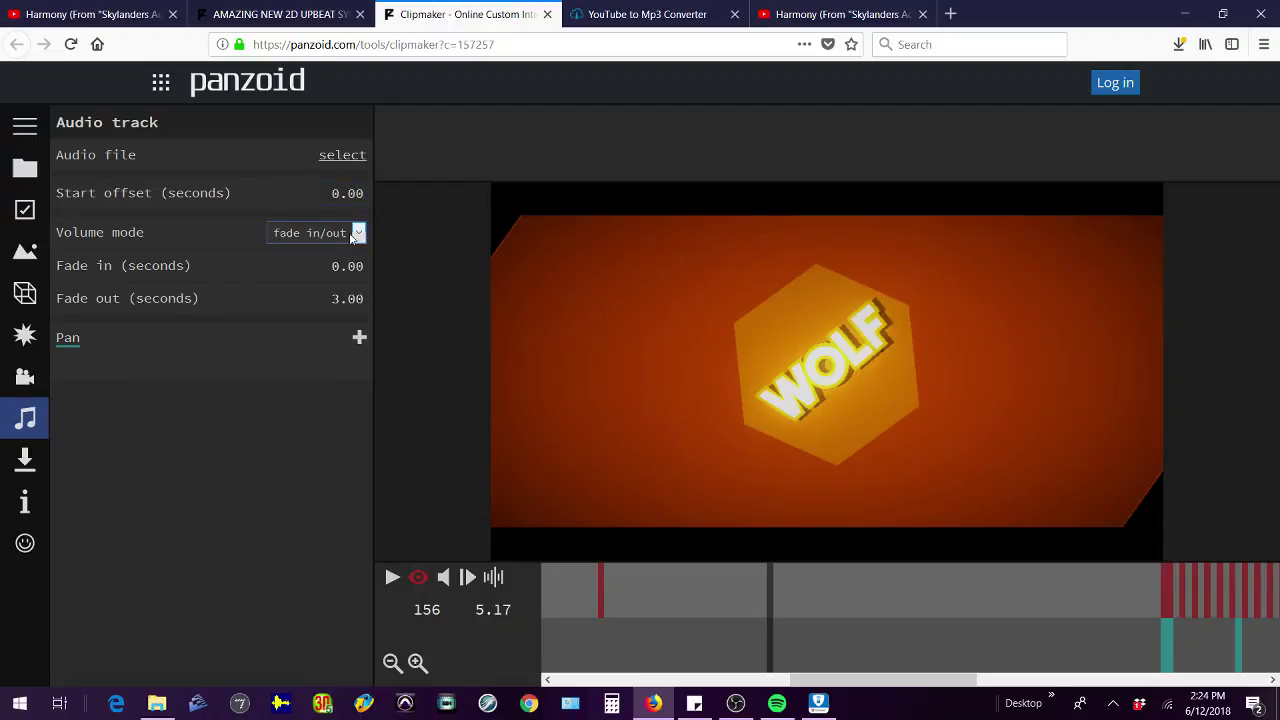
pyautogui.click(345, 237)
pyautogui.click(333, 274)
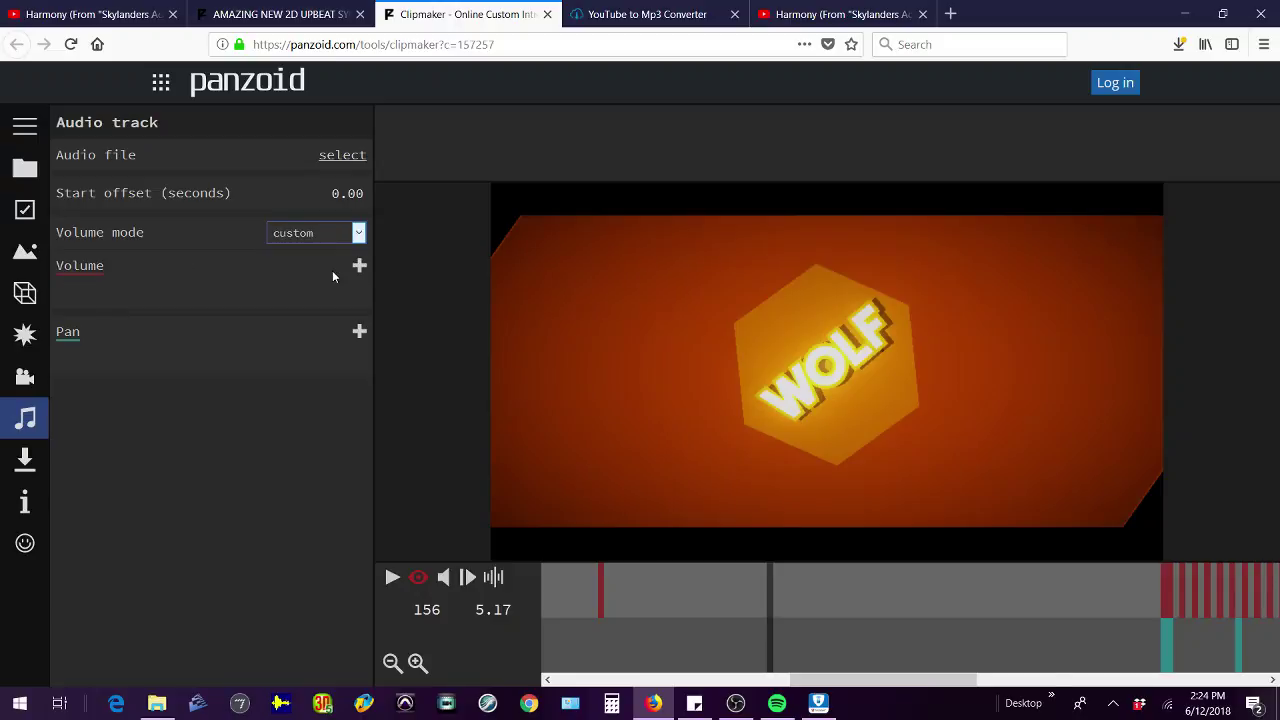
pyautogui.click(26, 545)
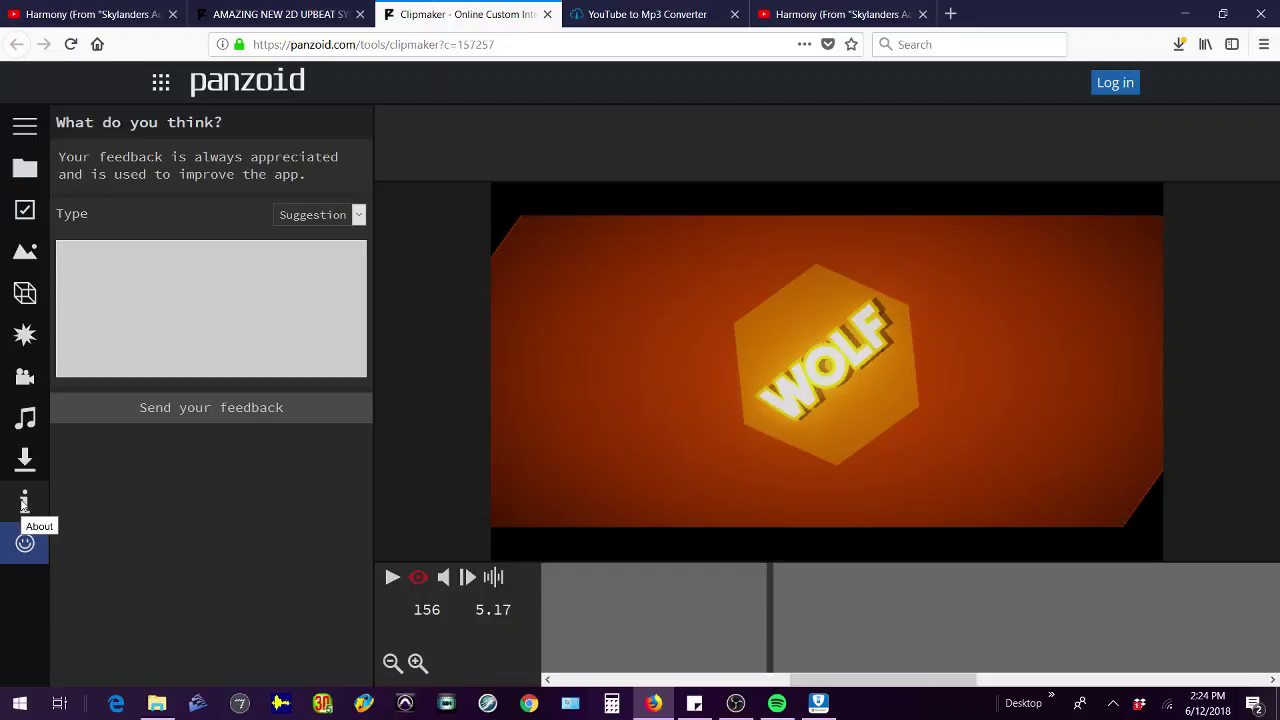
# Step: Bring up the video download settings with balanced mode and .mkv (vp8/opus) format
pyautogui.click(24, 505)
pyautogui.click(25, 460)
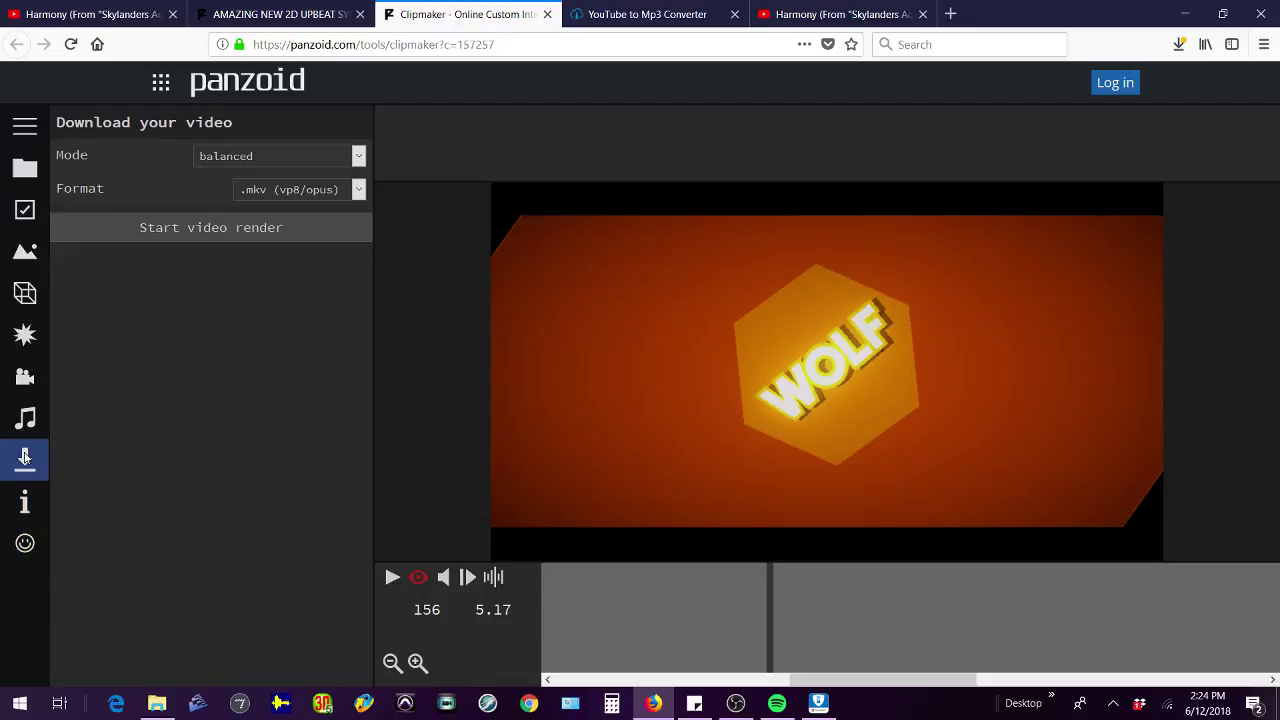
pyautogui.click(250, 160)
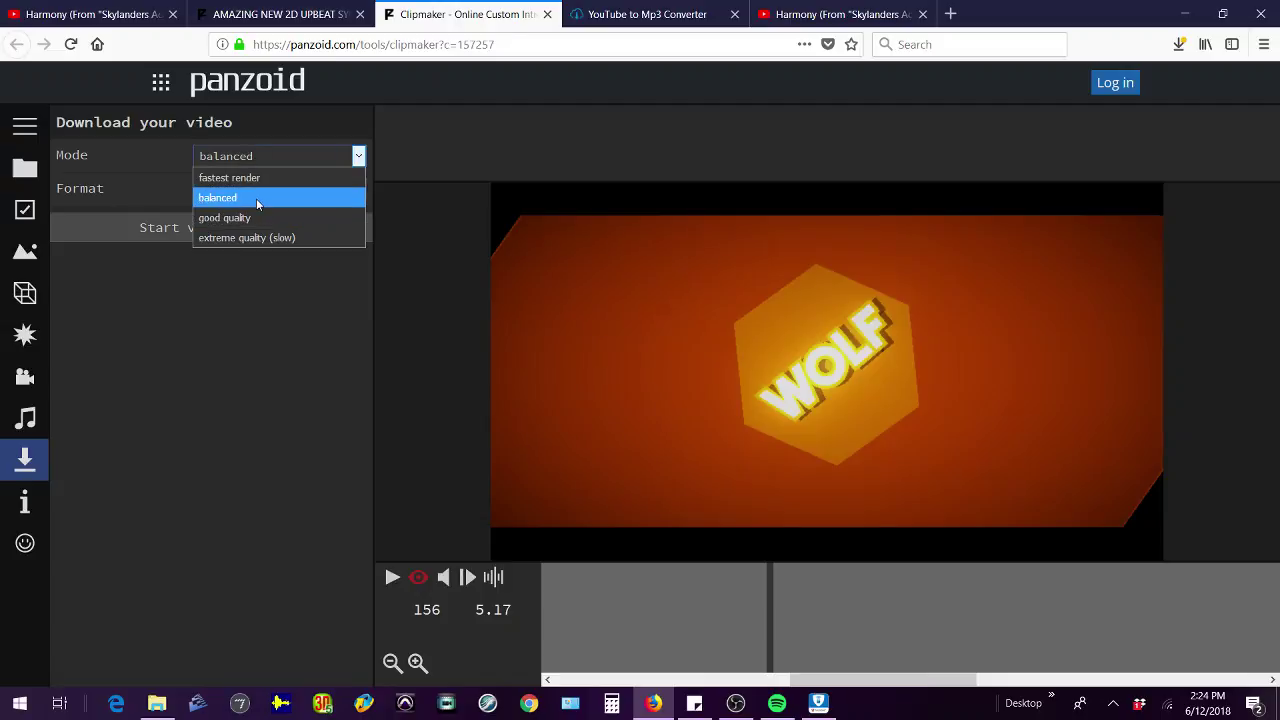
pyautogui.click(256, 198)
pyautogui.click(321, 160)
pyautogui.click(306, 198)
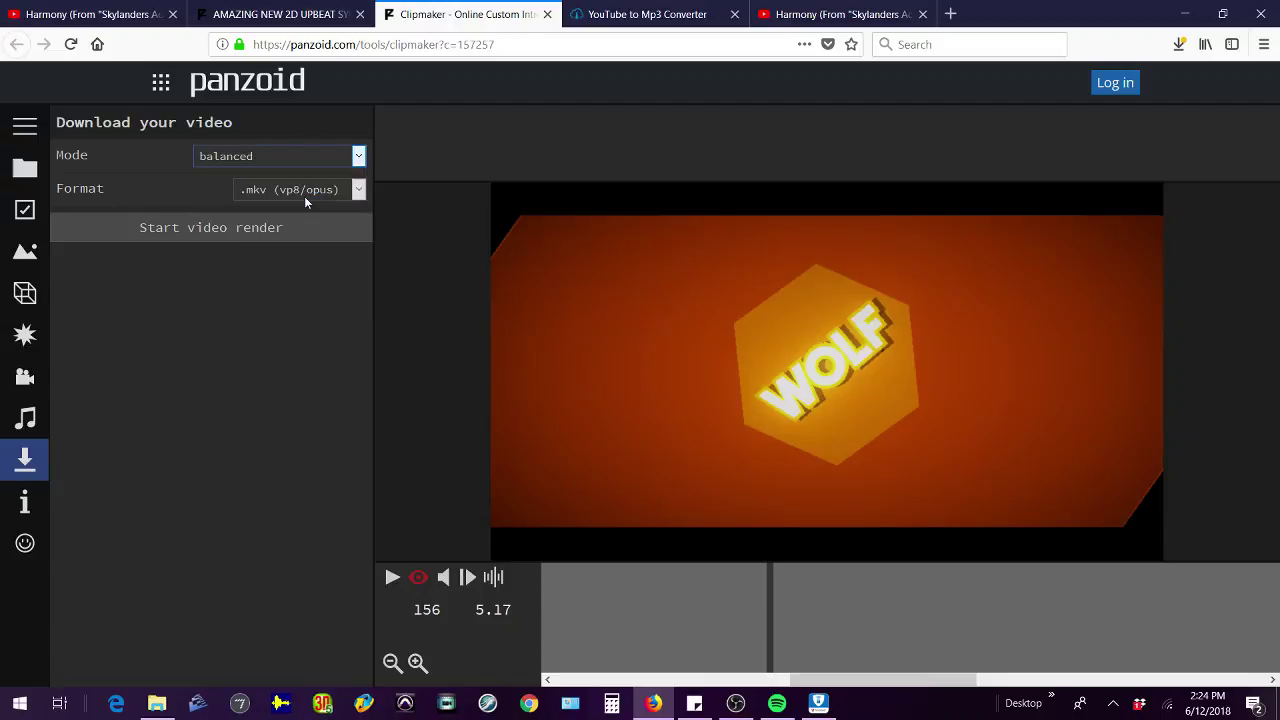
pyautogui.click(335, 194)
pyautogui.click(335, 194)
# Step: Start rendering the WOLF intro video and wait while it renders
pyautogui.click(306, 235)
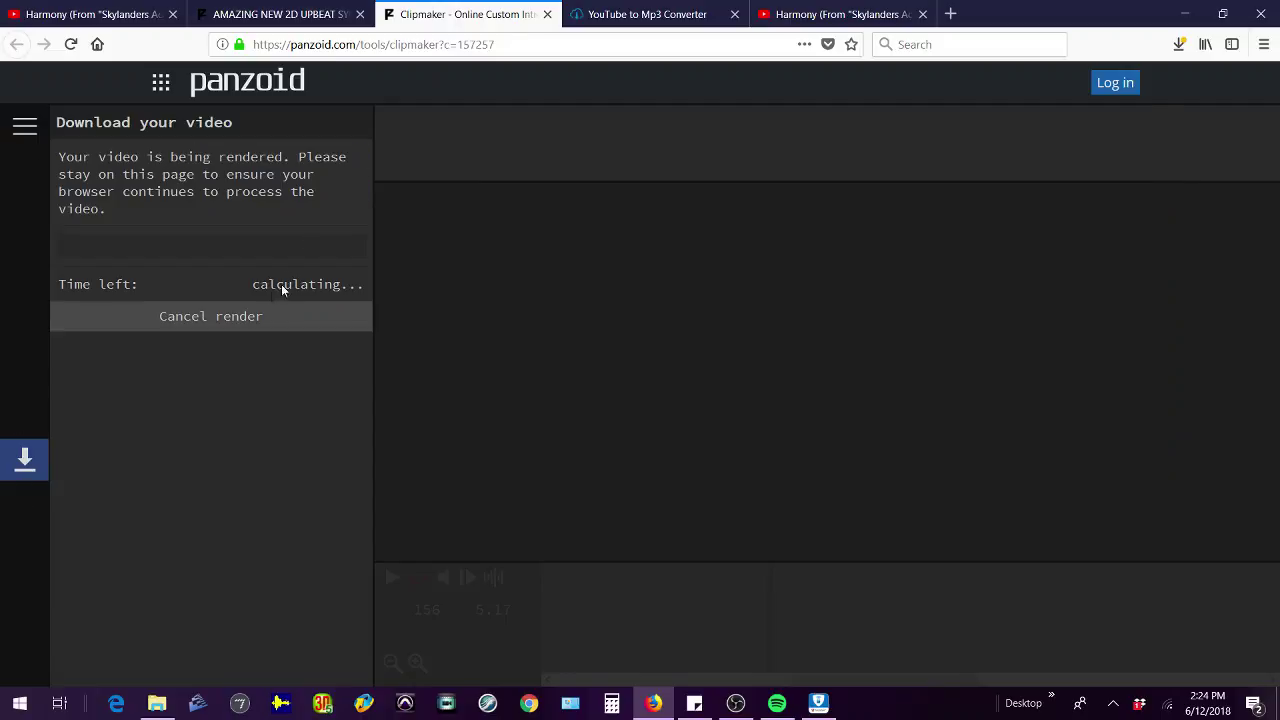